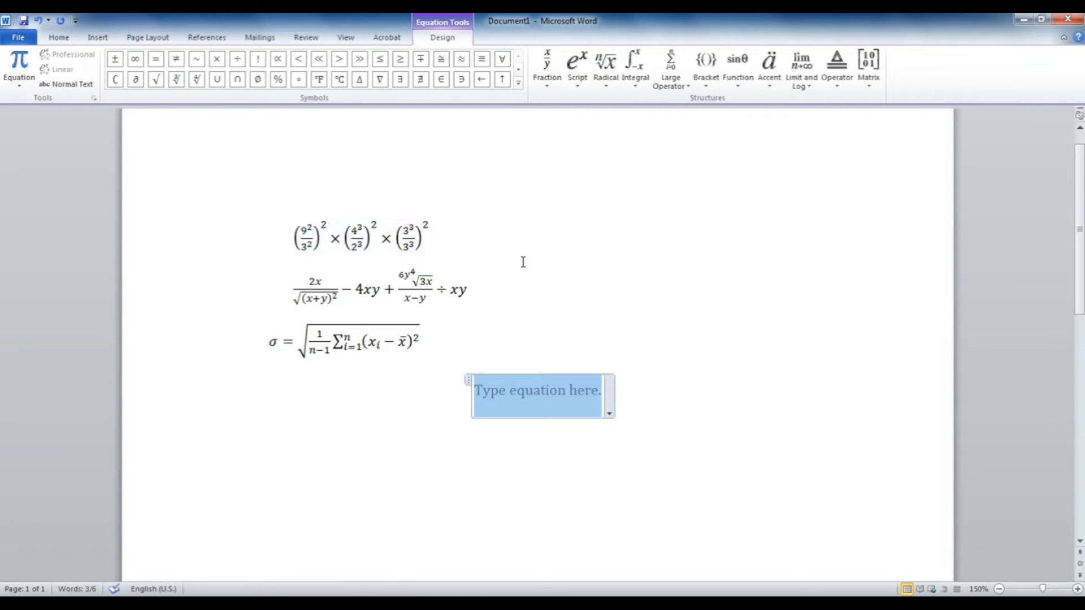
# Step: Insert round parentheses holding a stacked fraction whose numerator is 9²
pyautogui.click(707, 82)
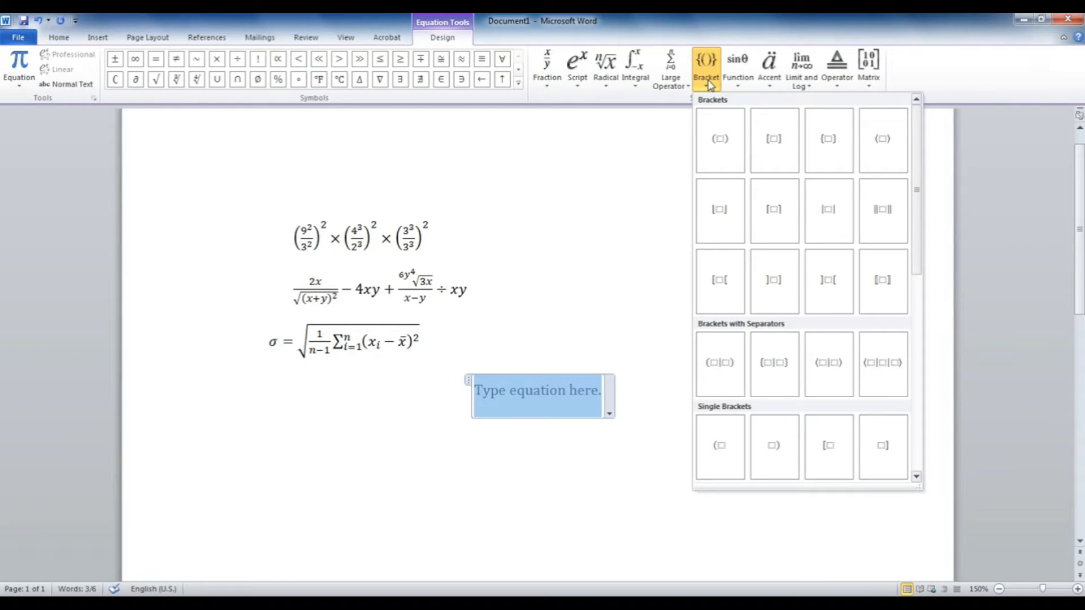
pyautogui.click(719, 138)
pyautogui.click(538, 386)
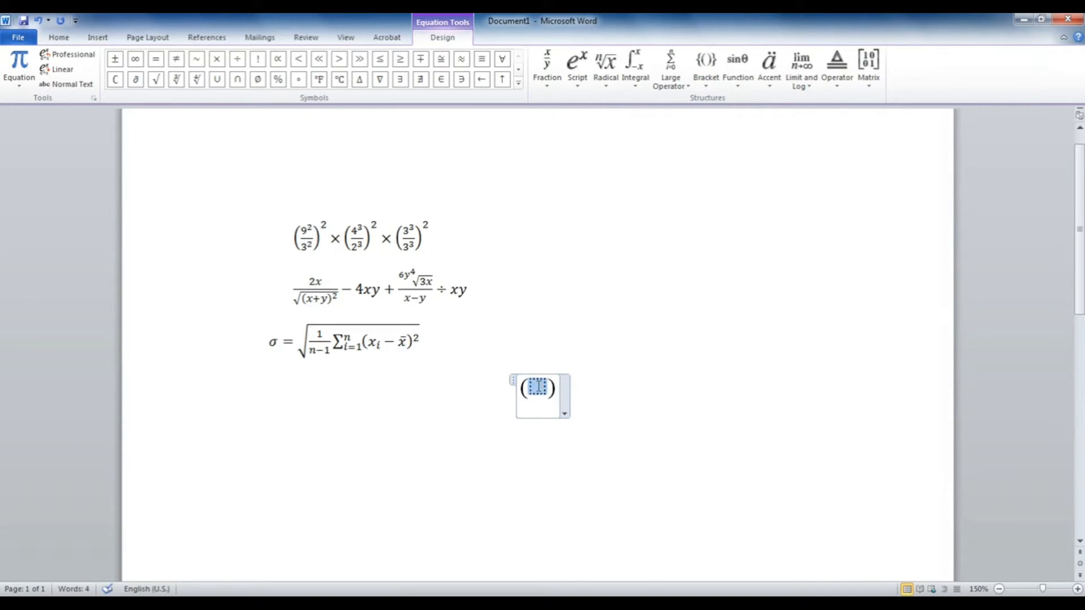
pyautogui.click(548, 77)
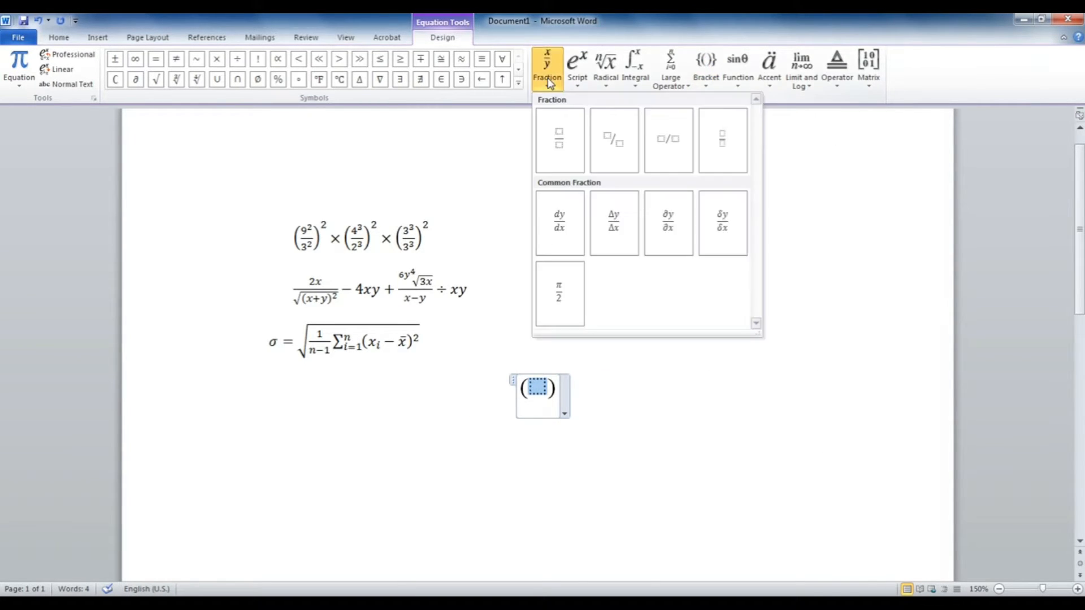
pyautogui.click(560, 142)
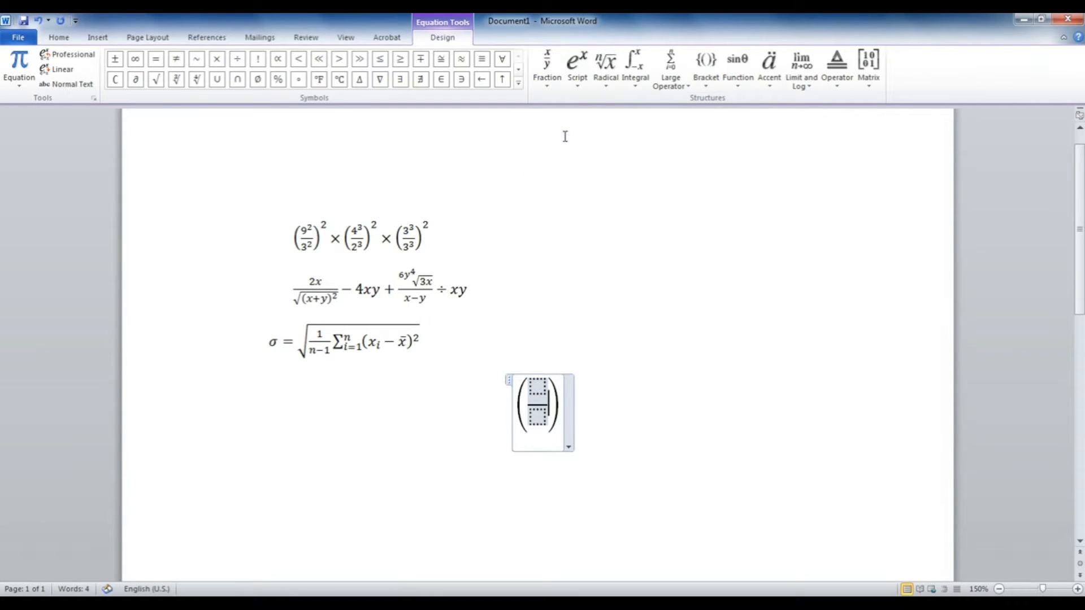
pyautogui.click(541, 391)
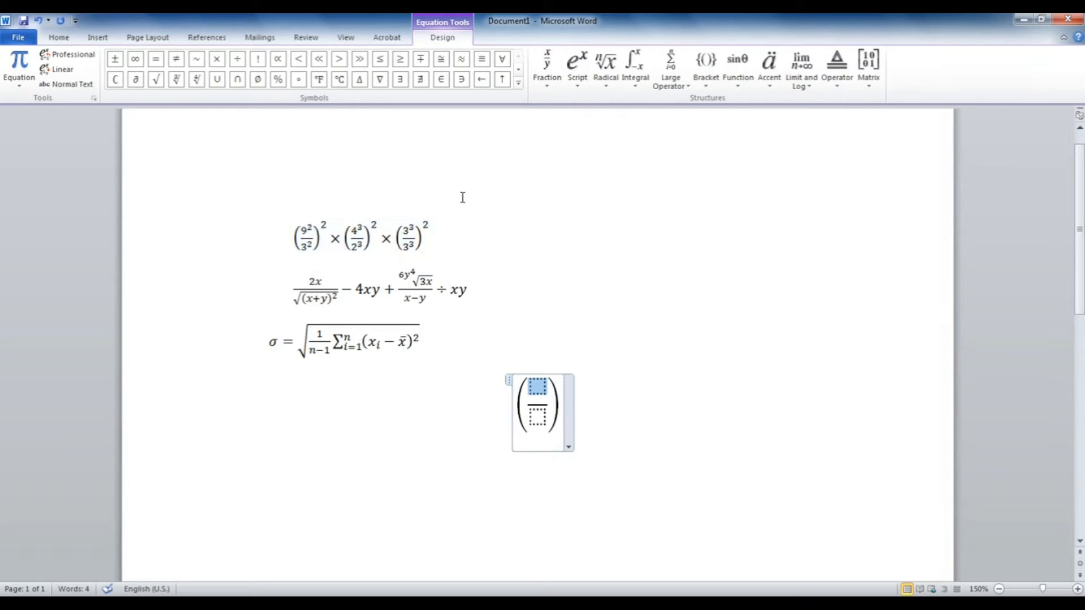
pyautogui.click(577, 79)
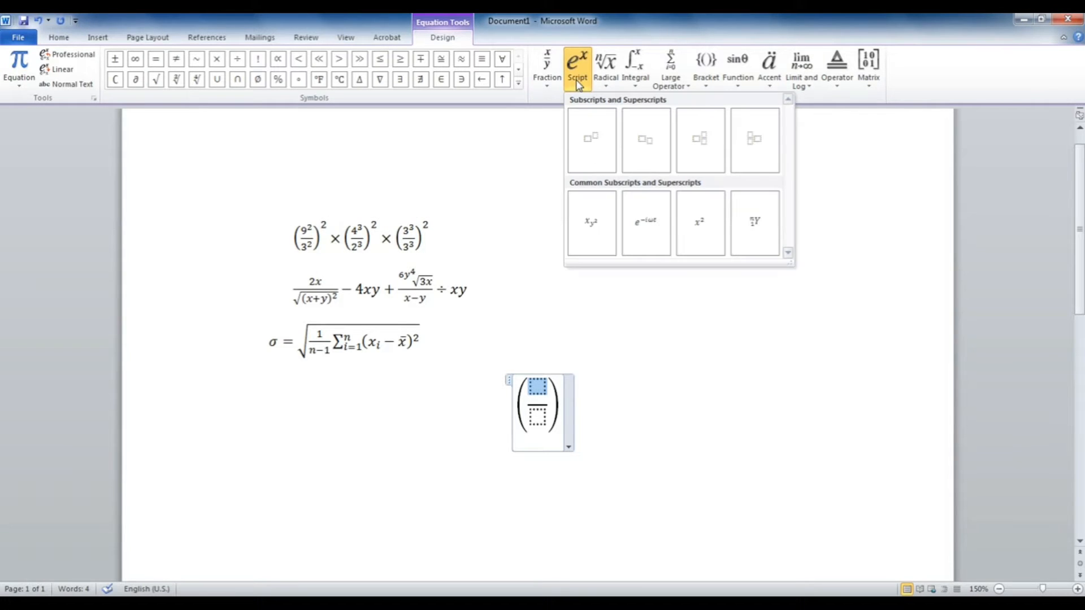
pyautogui.click(589, 132)
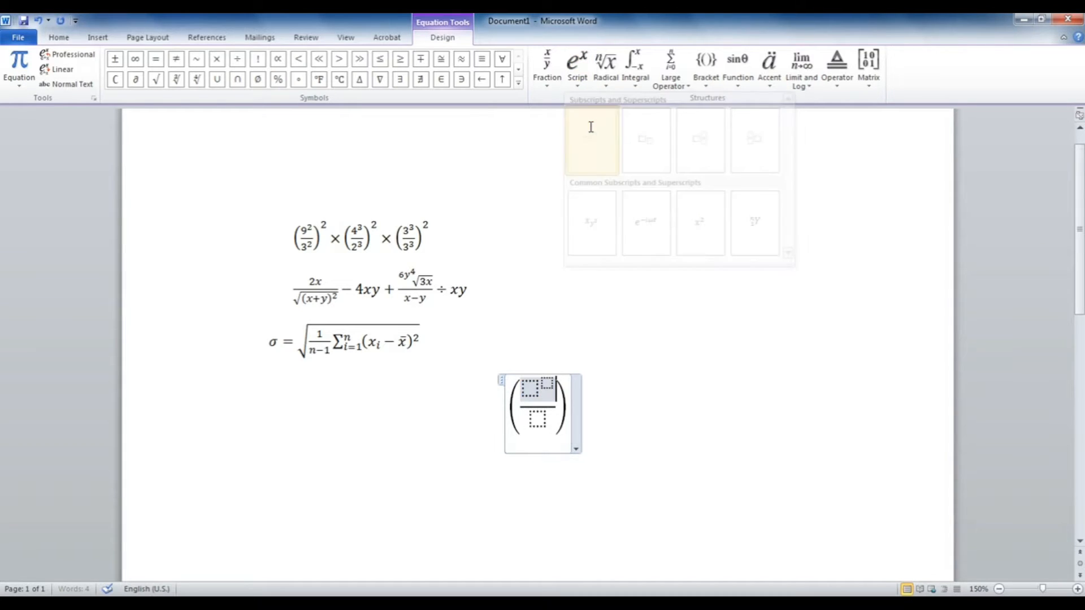
pyautogui.click(526, 388)
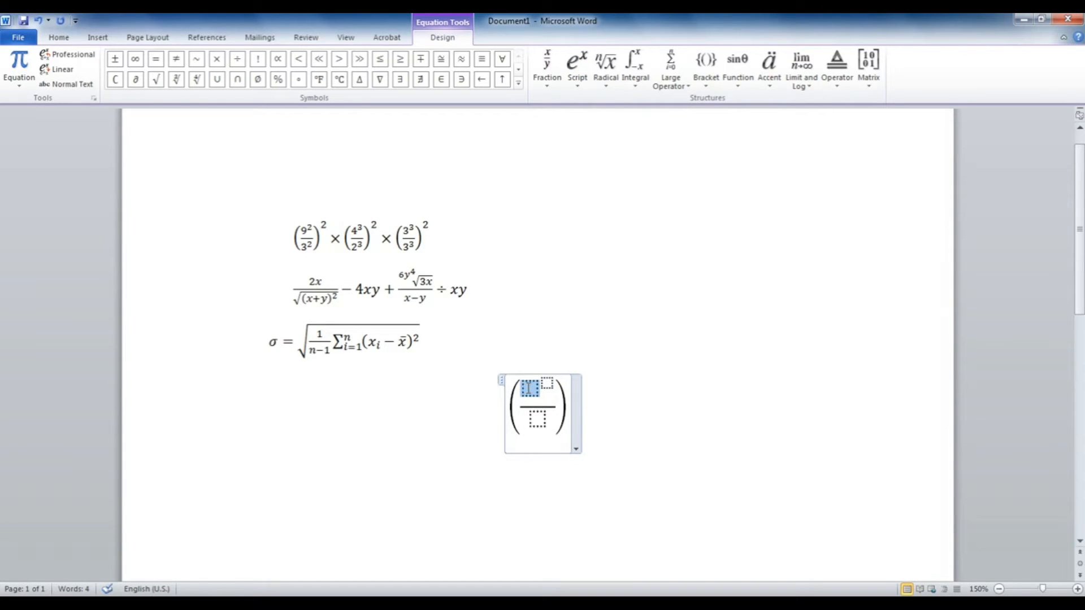
pyautogui.write('9')
pyautogui.click(546, 382)
pyautogui.write('2')
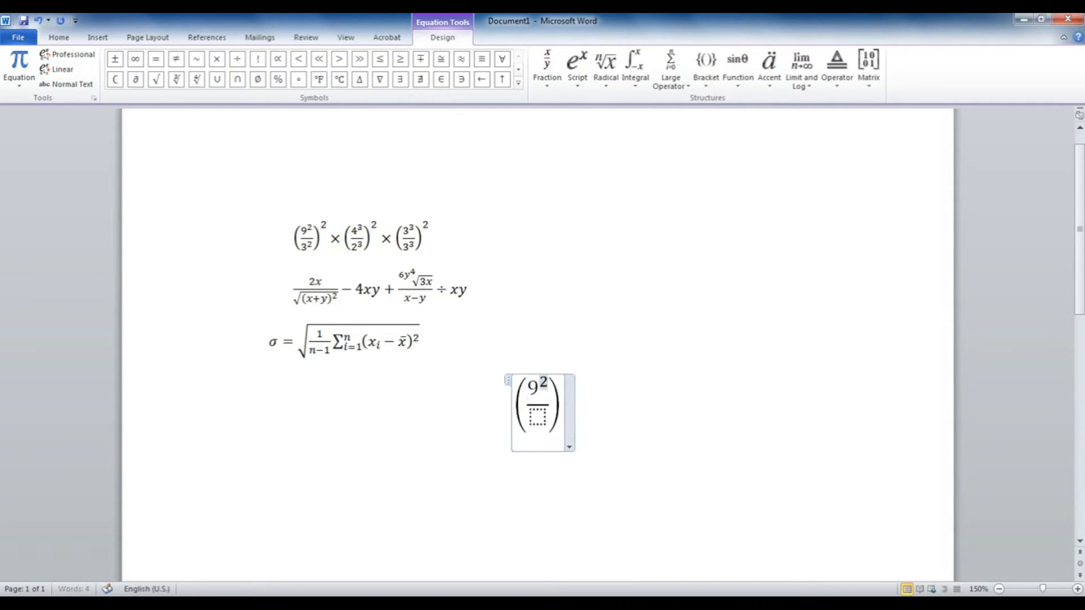
# Step: Give the fraction a denominator of 3² and select the whole bracketed fraction
pyautogui.click(537, 418)
pyautogui.click(578, 80)
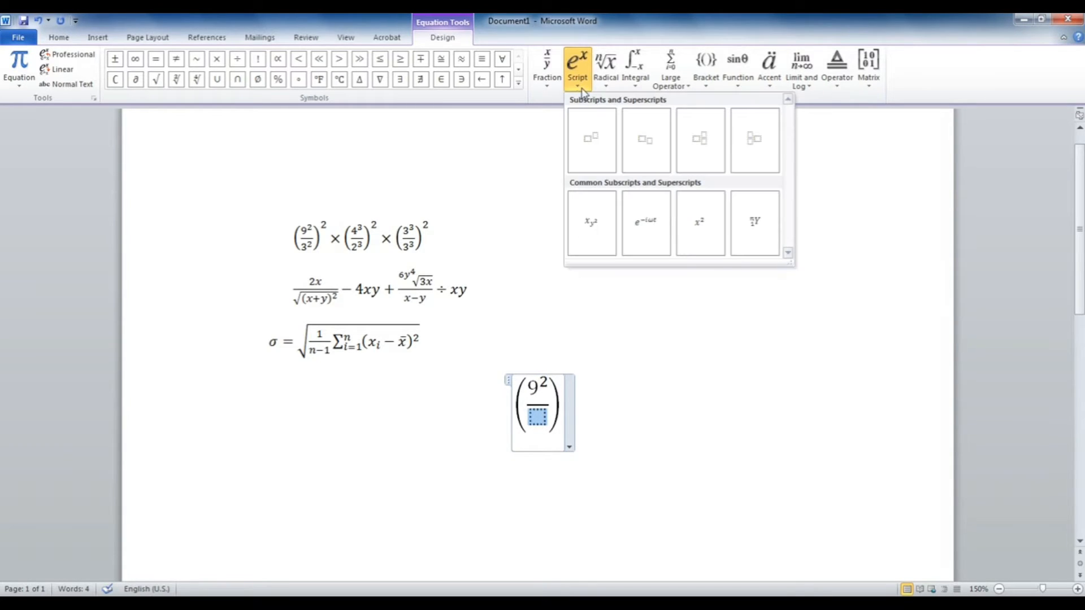
pyautogui.click(591, 138)
pyautogui.click(530, 418)
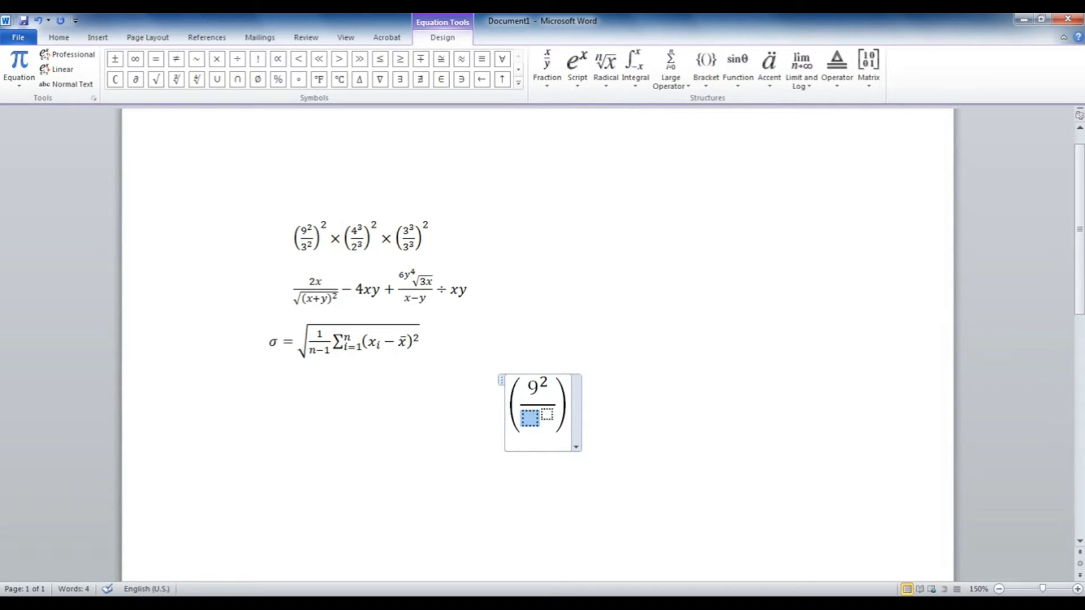
pyautogui.write('3')
pyautogui.press('Right')
pyautogui.write('2')
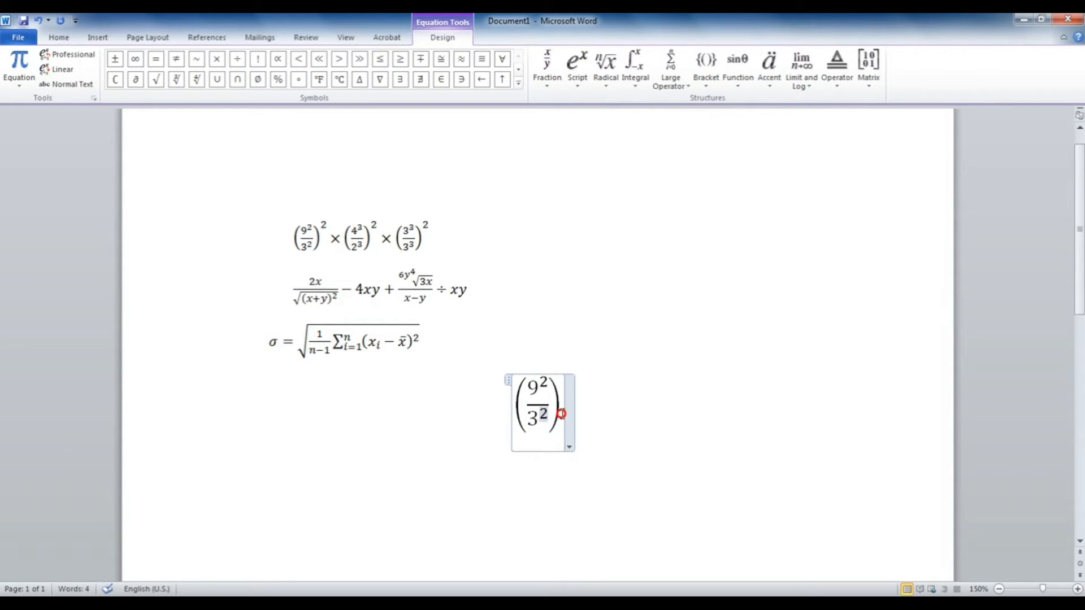
pyautogui.moveTo(561, 413); pyautogui.dragTo(534, 408)
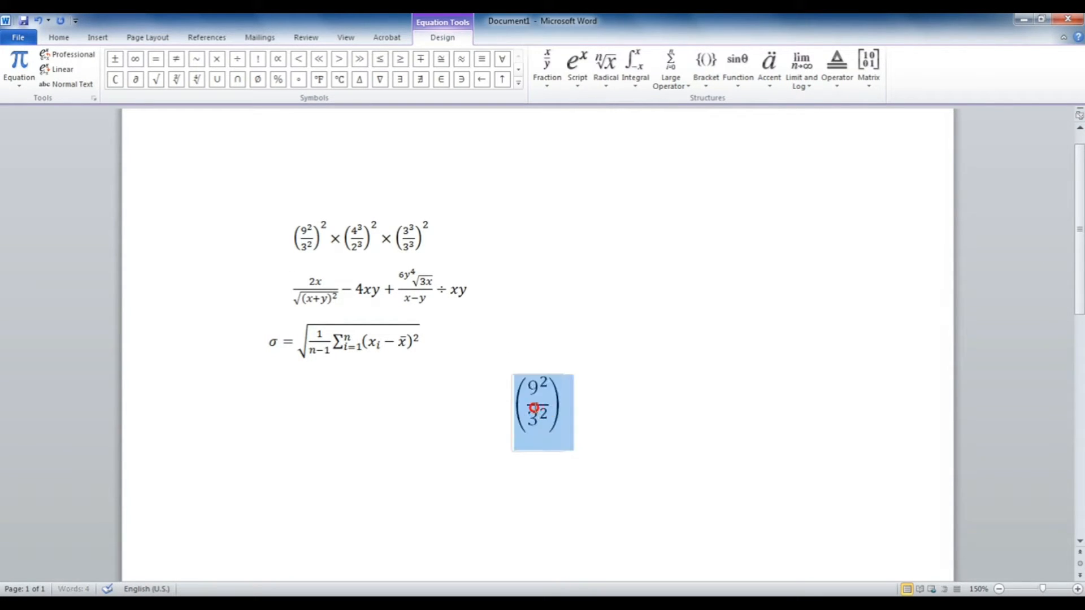
# Step: Give the bracketed fraction an outer exponent of 2, followed by a × sign
pyautogui.click(580, 84)
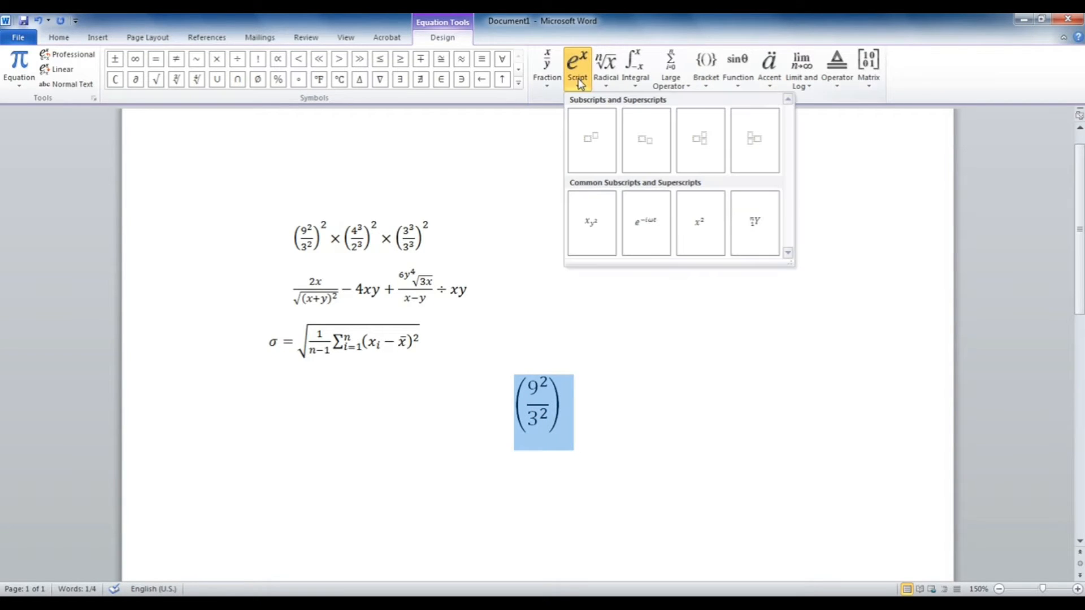
pyautogui.click(591, 152)
pyautogui.click(561, 382)
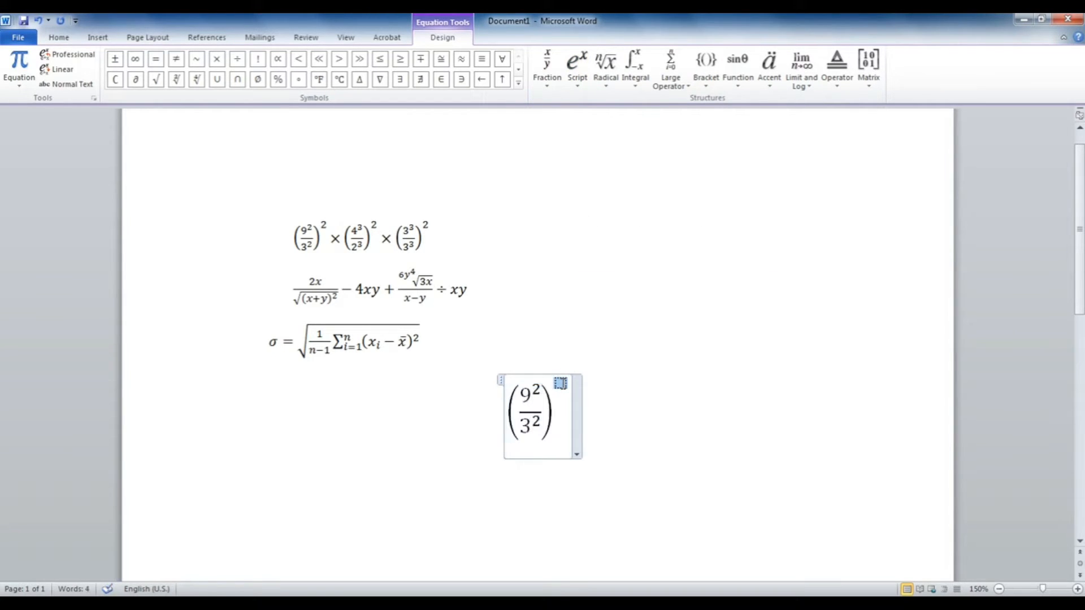
pyautogui.write('2')
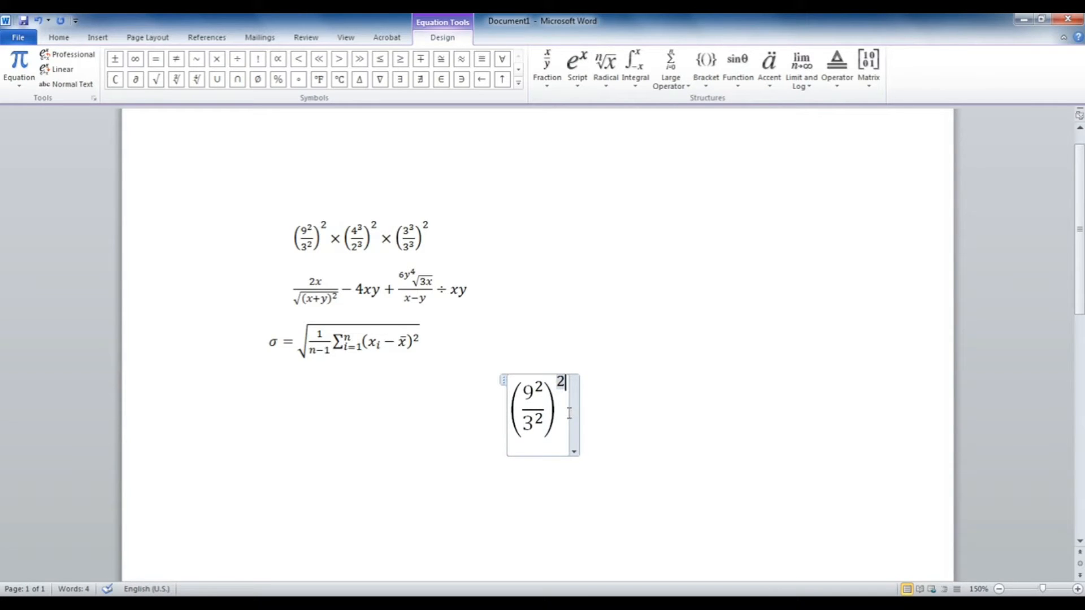
pyautogui.click(567, 412)
pyautogui.click(518, 83)
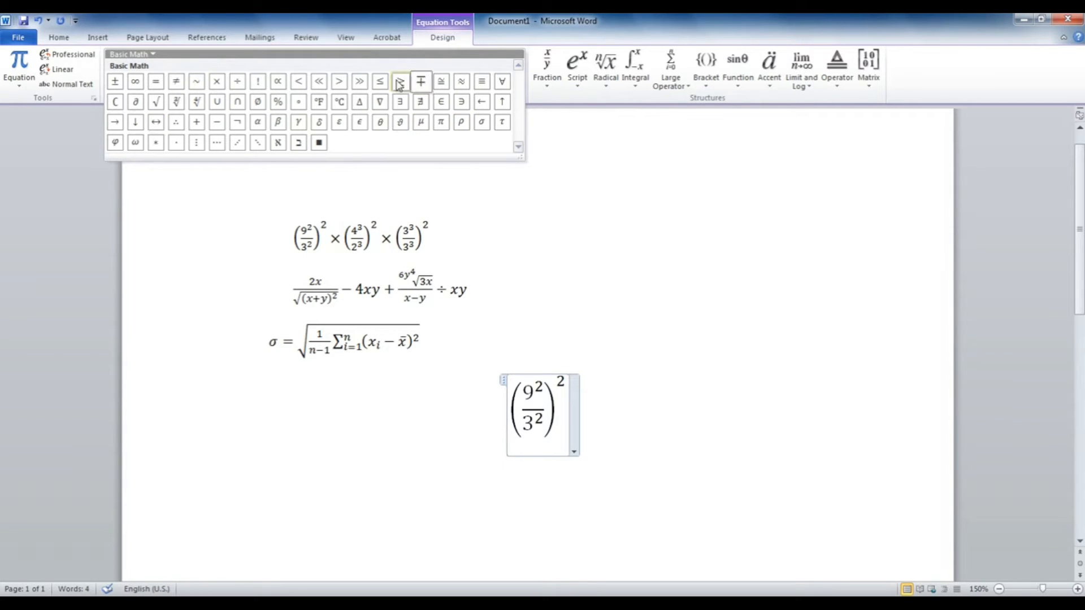
pyautogui.click(216, 81)
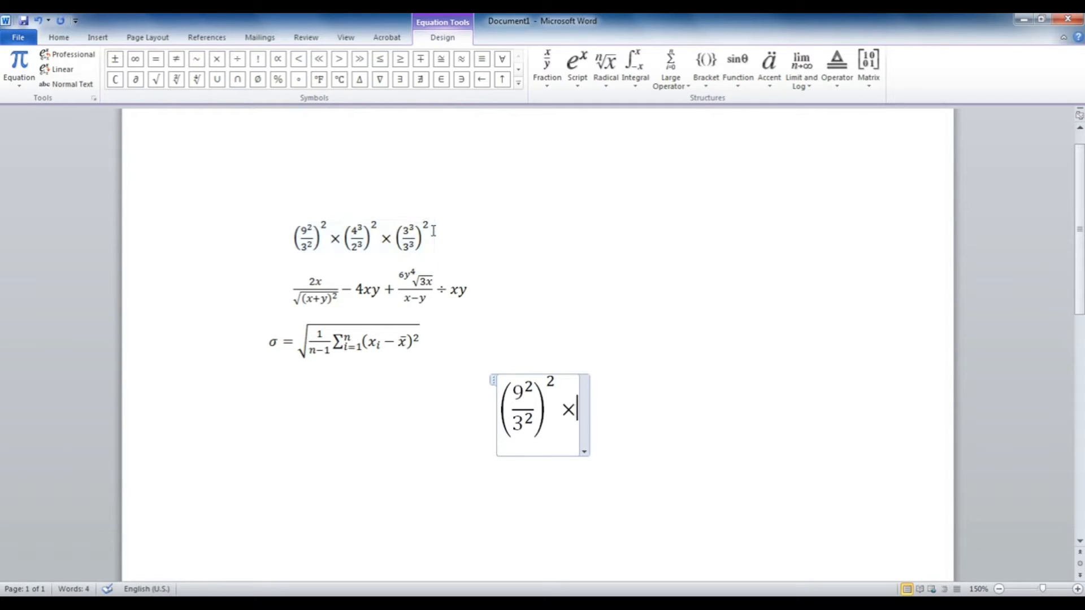
# Step: Add a second bracket with a stacked fraction whose numerator is 4³
pyautogui.click(706, 65)
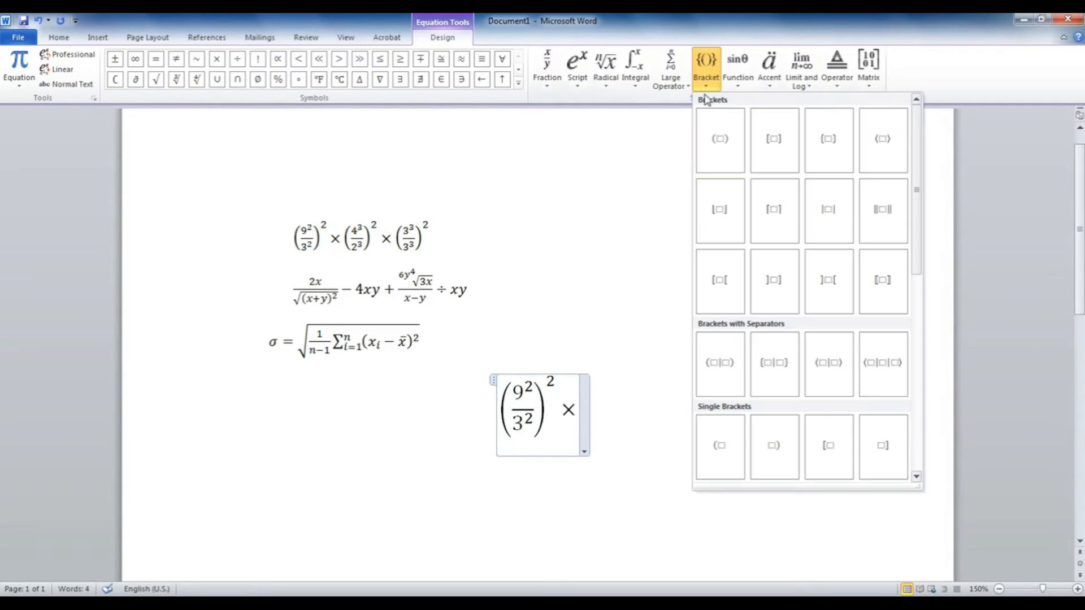
pyautogui.click(722, 137)
pyautogui.click(582, 406)
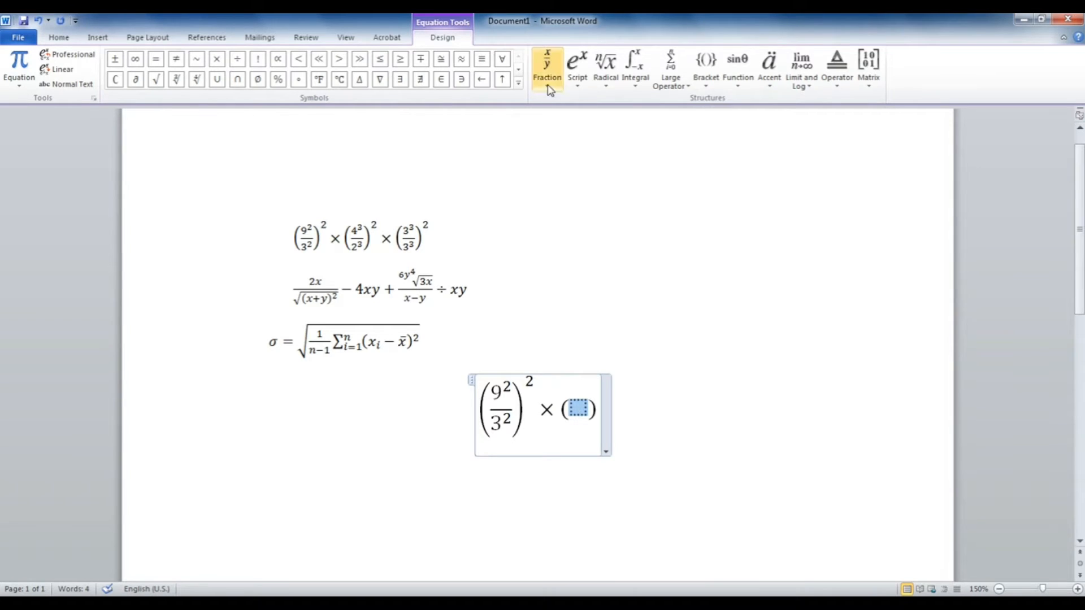
pyautogui.click(547, 67)
pyautogui.click(562, 138)
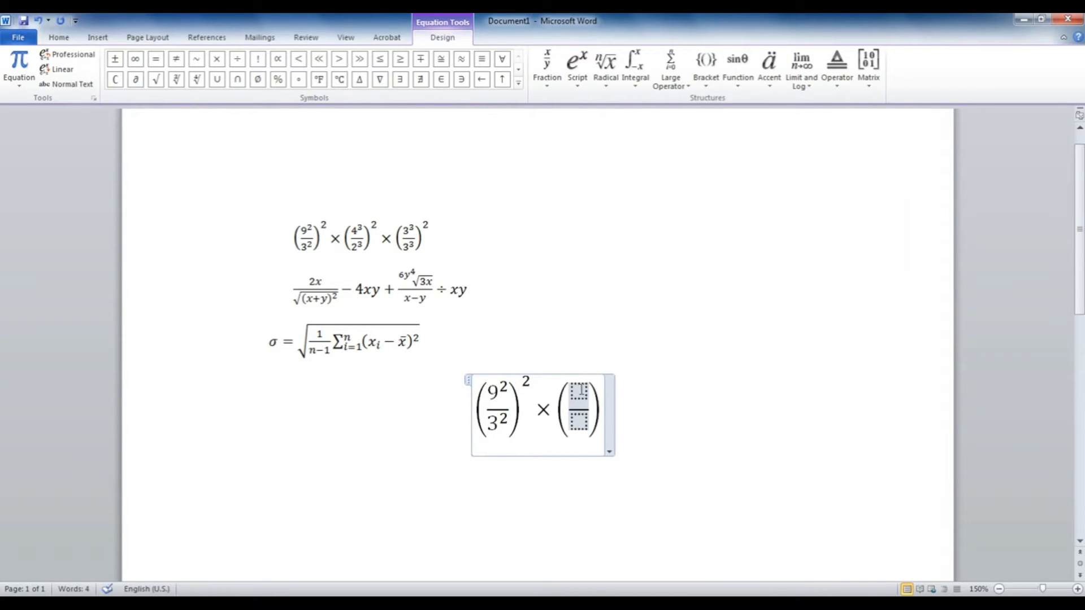
pyautogui.click(579, 84)
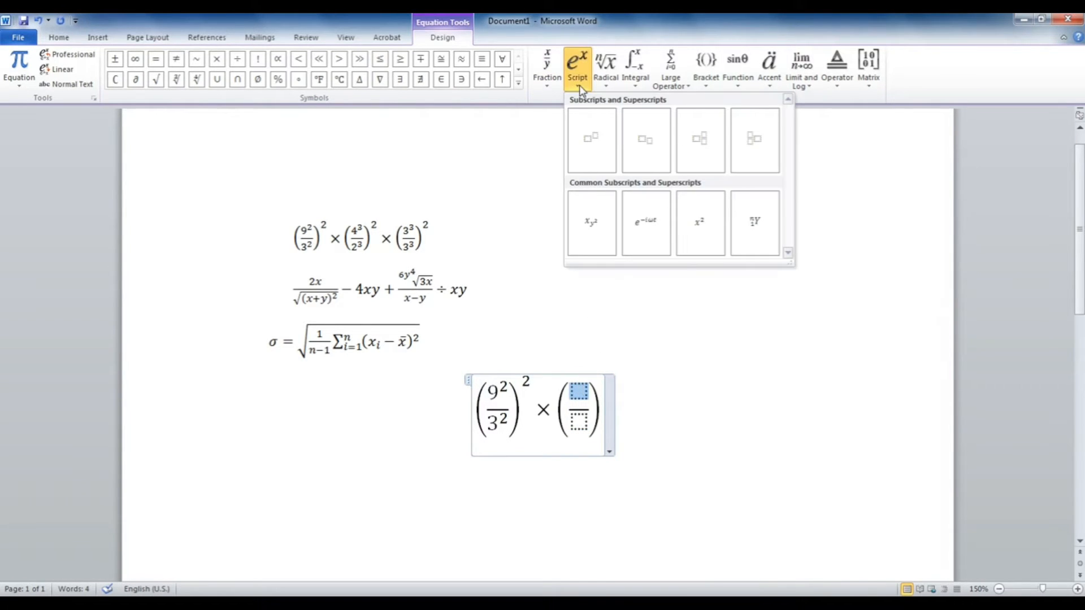
pyautogui.click(586, 140)
pyautogui.click(571, 397)
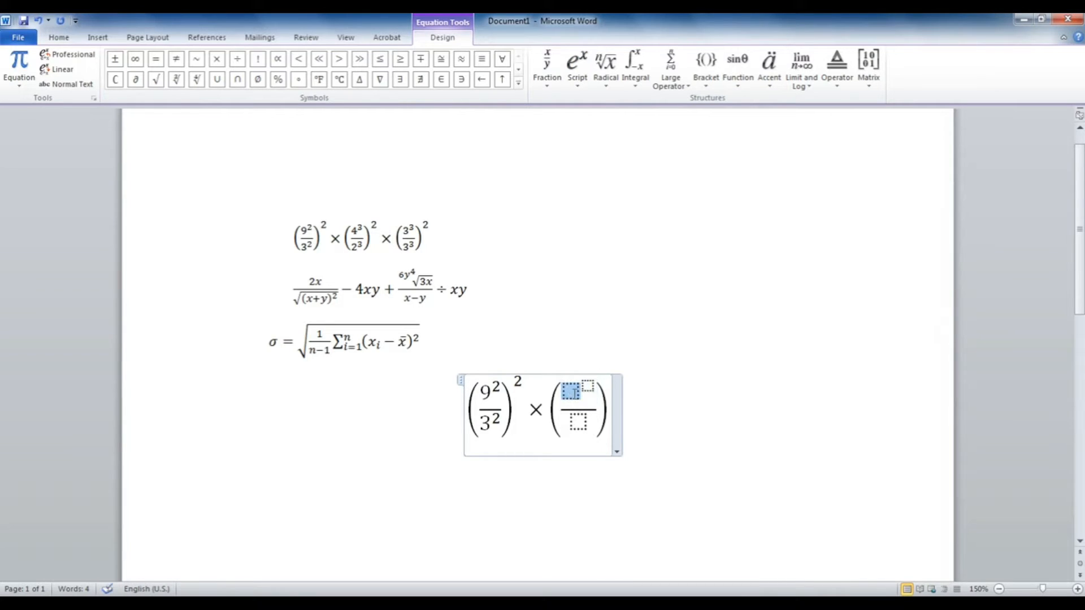
pyautogui.write('4')
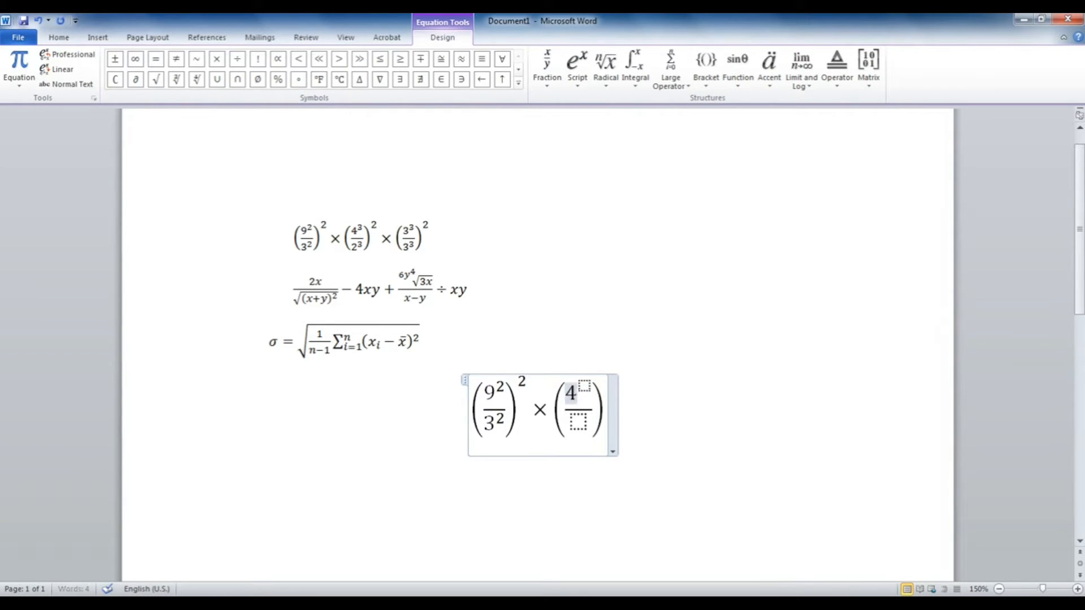
pyautogui.click(584, 385)
pyautogui.write('3')
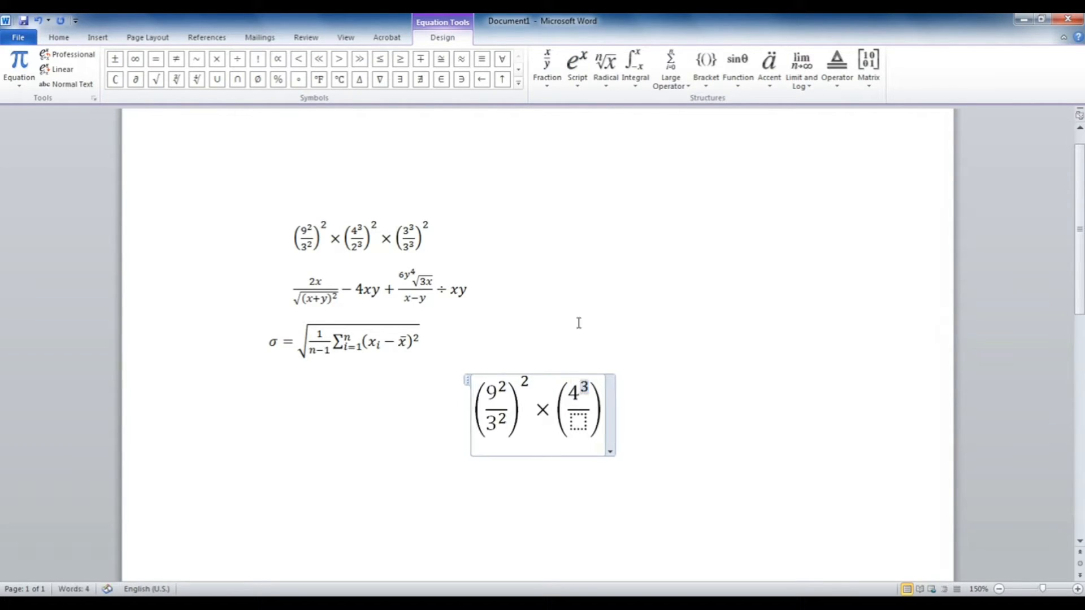
# Step: Set the second fraction's denominator to 2³
pyautogui.click(577, 420)
pyautogui.click(585, 85)
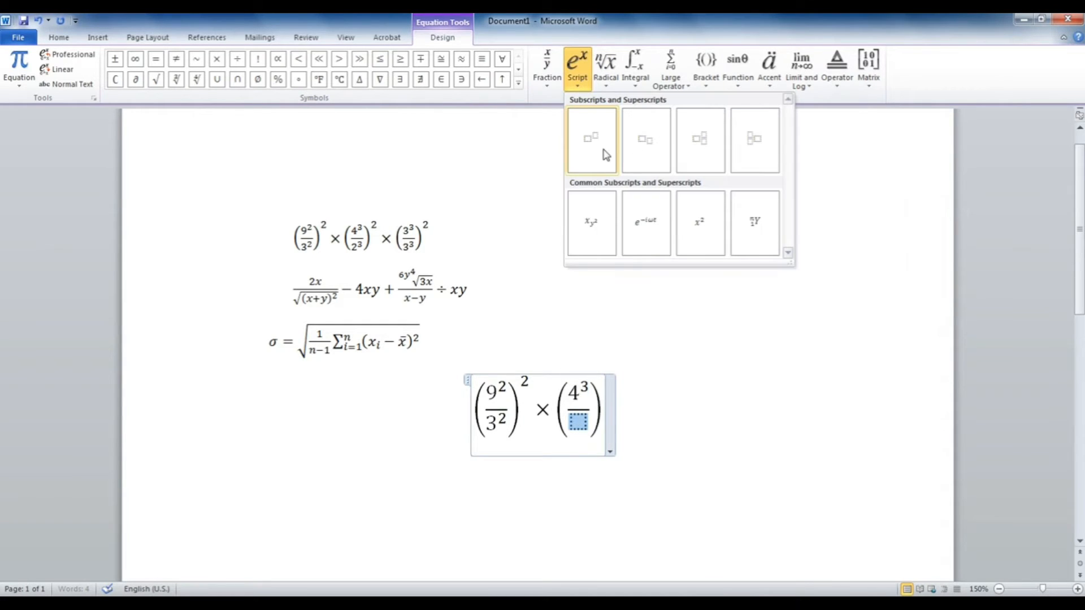
pyautogui.click(590, 151)
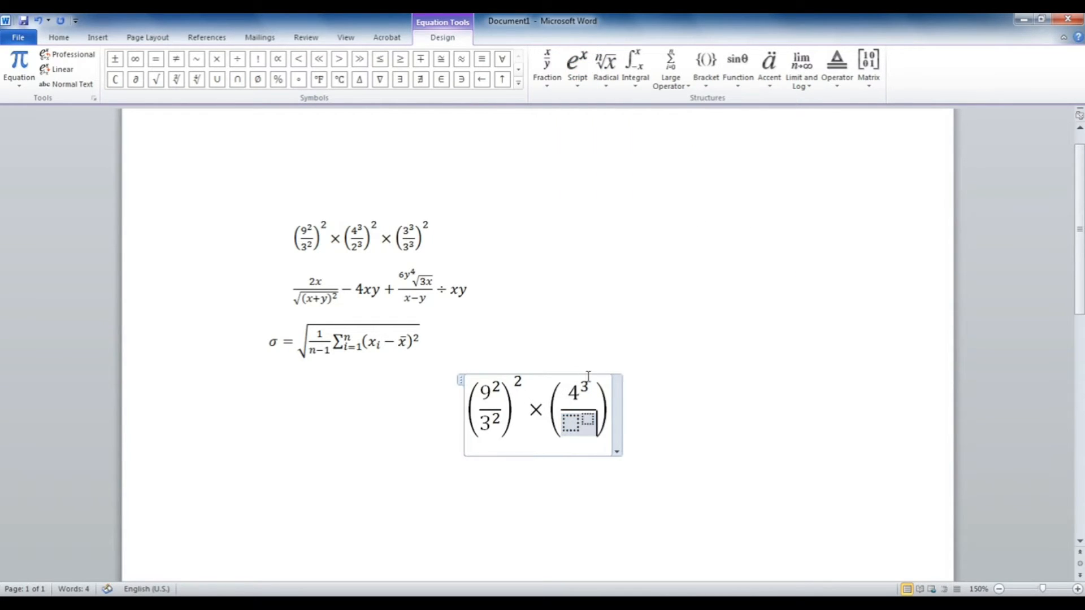
pyautogui.click(571, 423)
pyautogui.write('2')
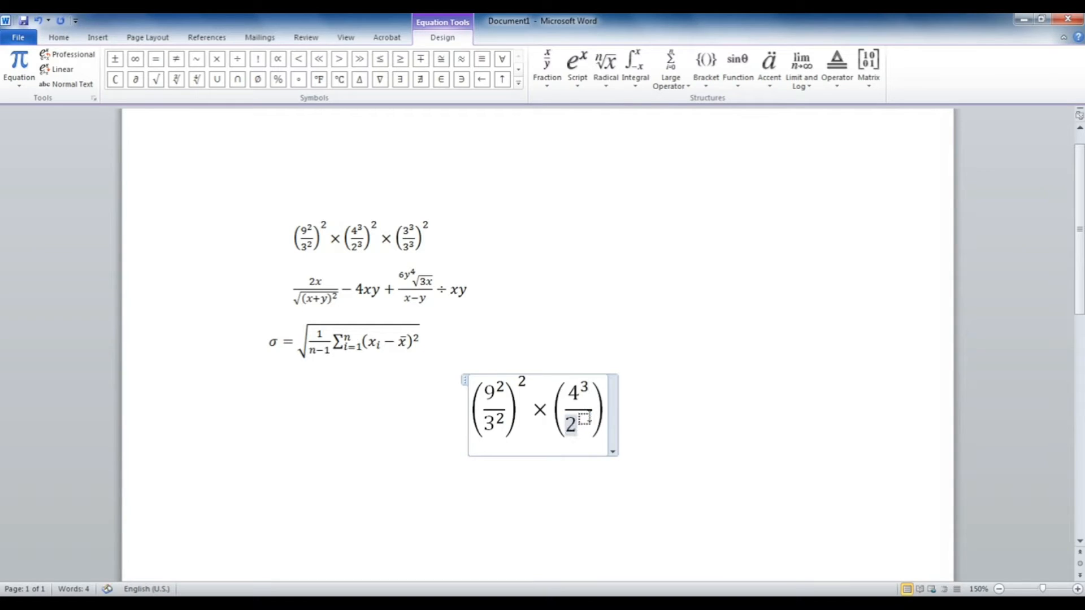
pyautogui.press('Right')
pyautogui.write('3')
# Step: Square the (4³/2³) bracket and add a × sign after it
pyautogui.doubleClick(580, 405)
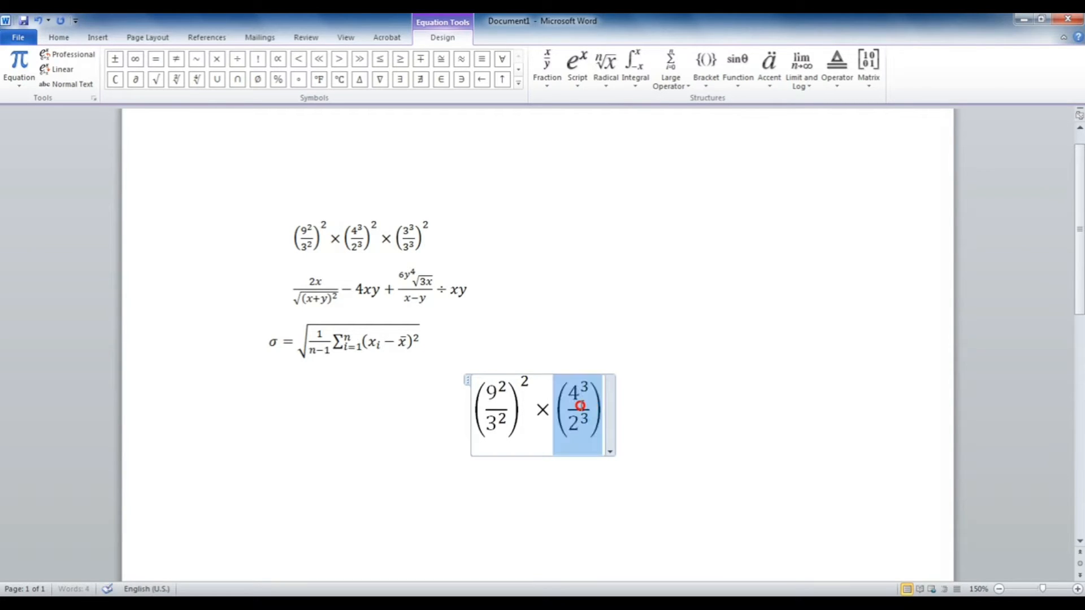
pyautogui.click(577, 67)
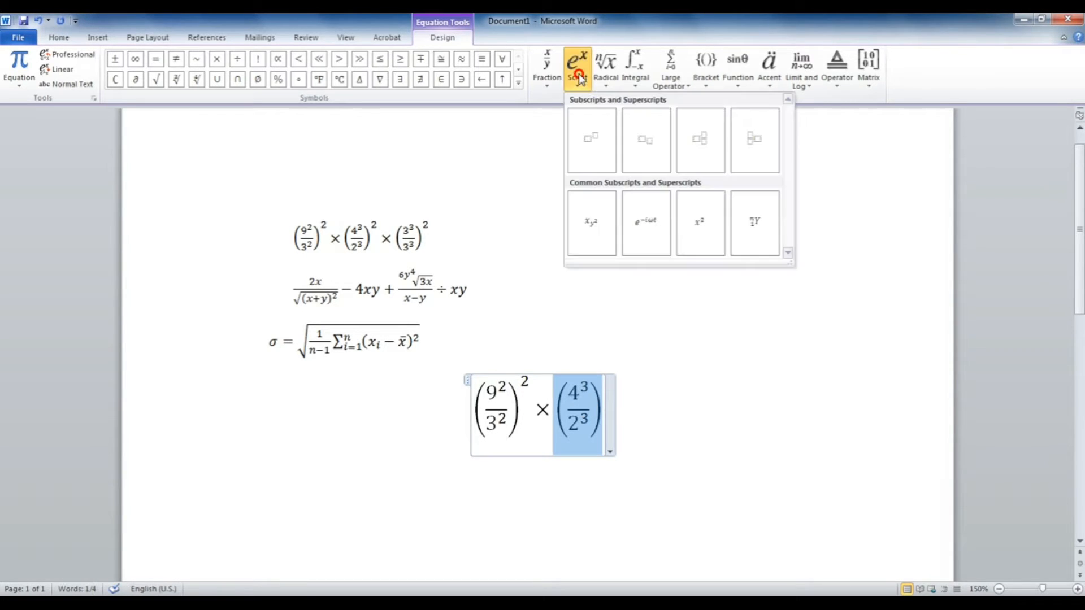
pyautogui.click(603, 157)
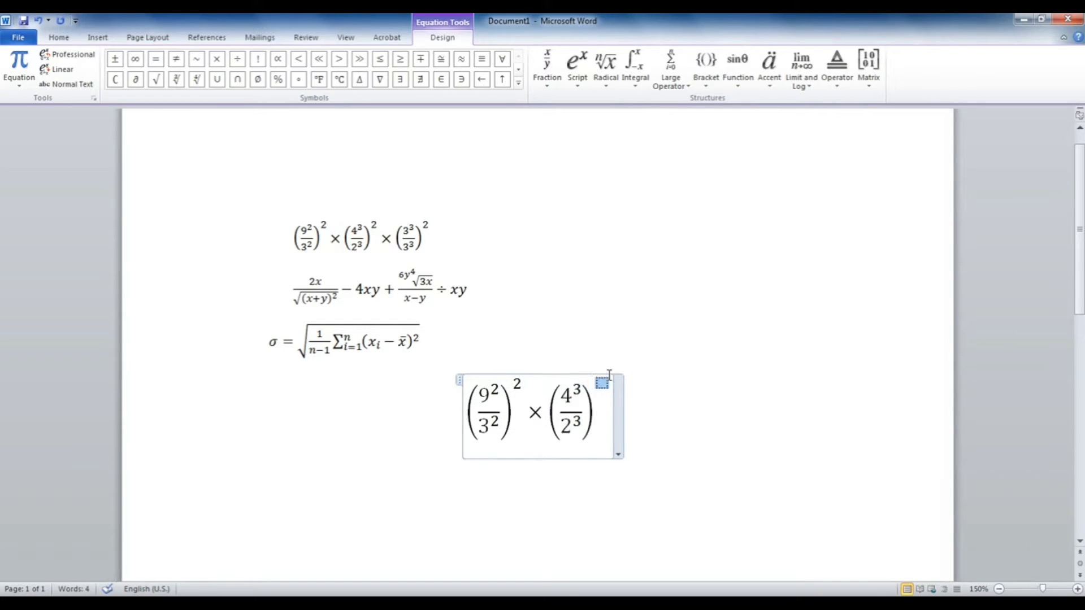
pyautogui.write('2')
pyautogui.click(614, 403)
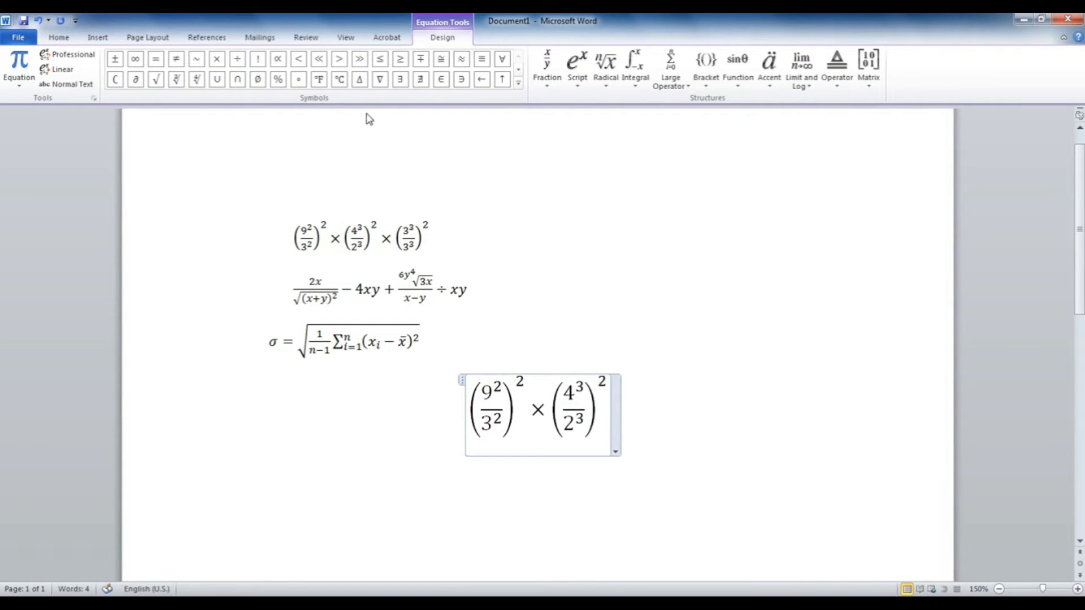
pyautogui.click(216, 60)
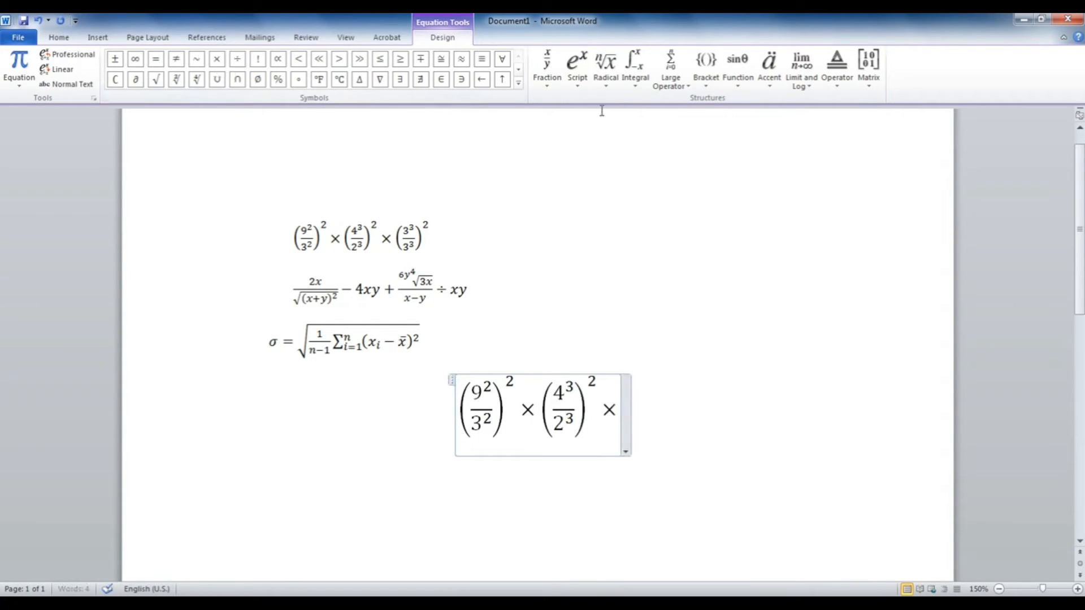
# Step: Build a third bracket with a stacked fraction, superscript slots in numerator and denominator, and an outer exponent
pyautogui.click(706, 68)
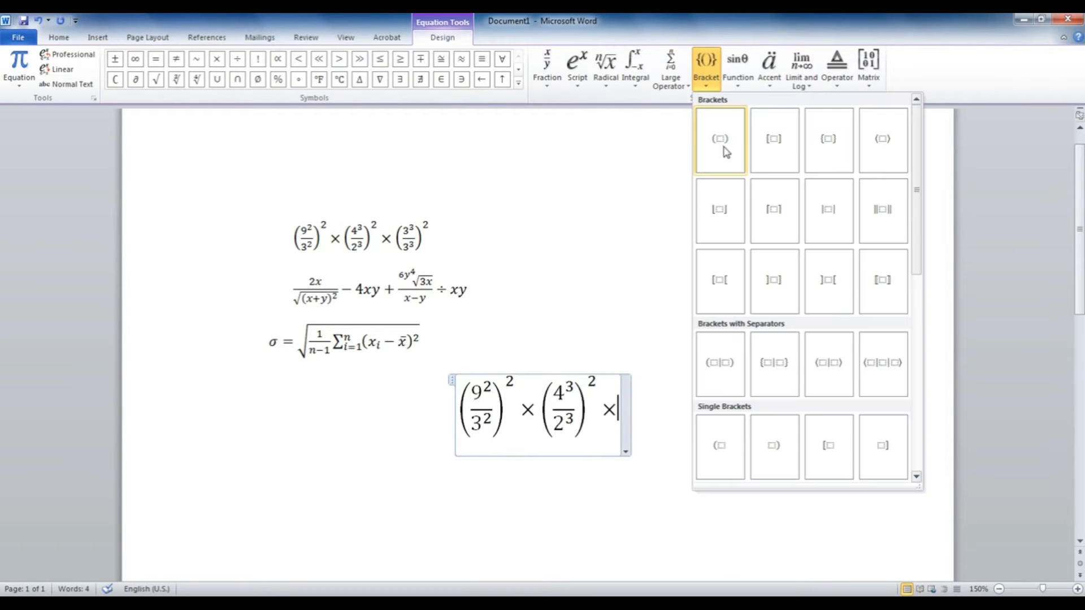
pyautogui.click(724, 145)
pyautogui.click(620, 408)
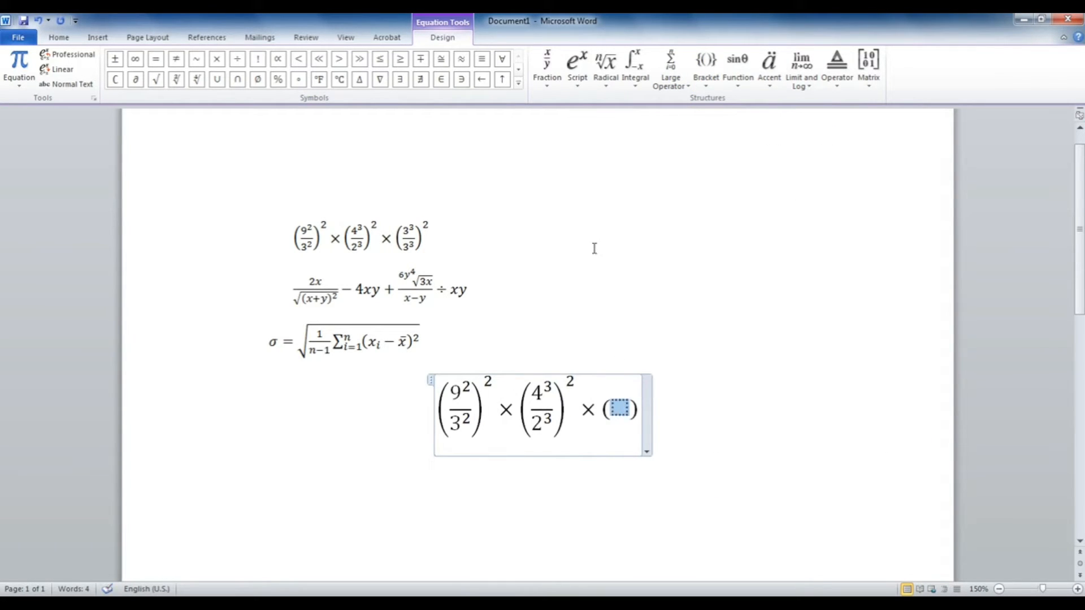
pyautogui.click(547, 67)
pyautogui.click(566, 130)
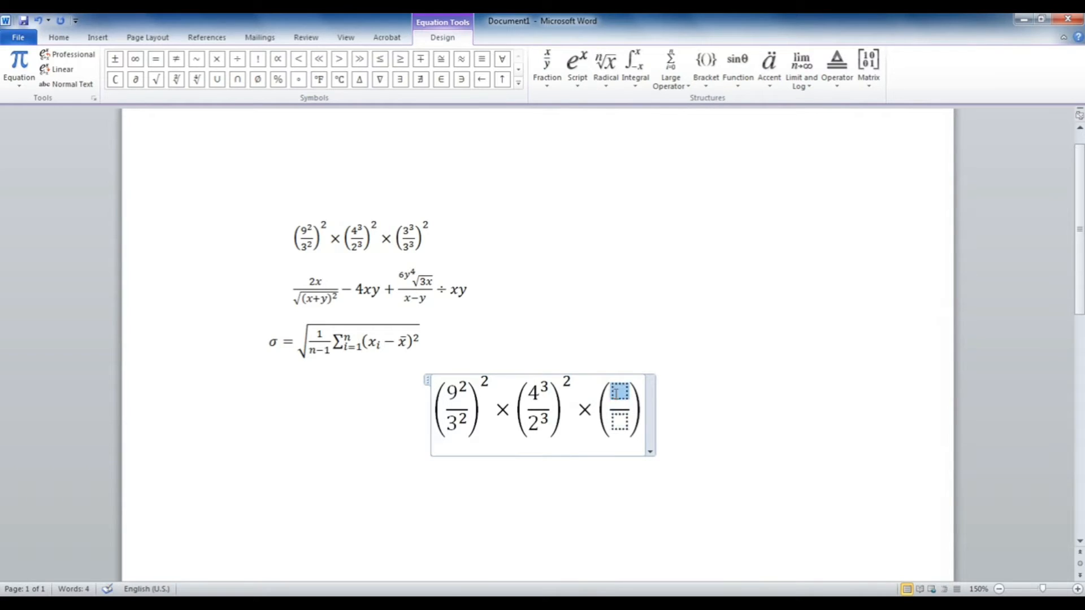
pyautogui.click(576, 87)
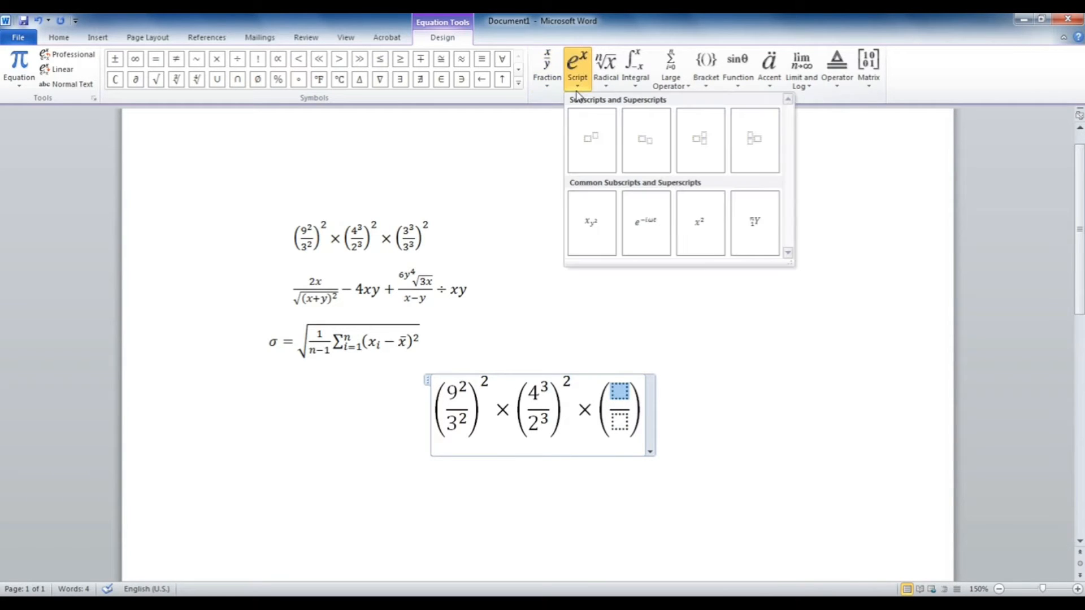
pyautogui.click(603, 155)
pyautogui.click(619, 421)
pyautogui.click(577, 73)
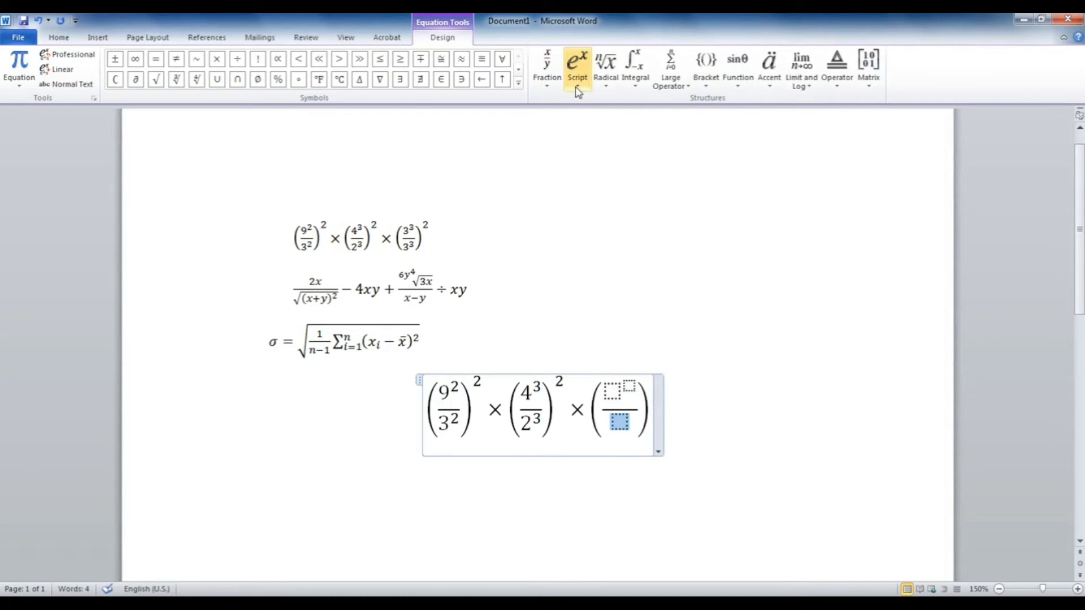
pyautogui.click(598, 137)
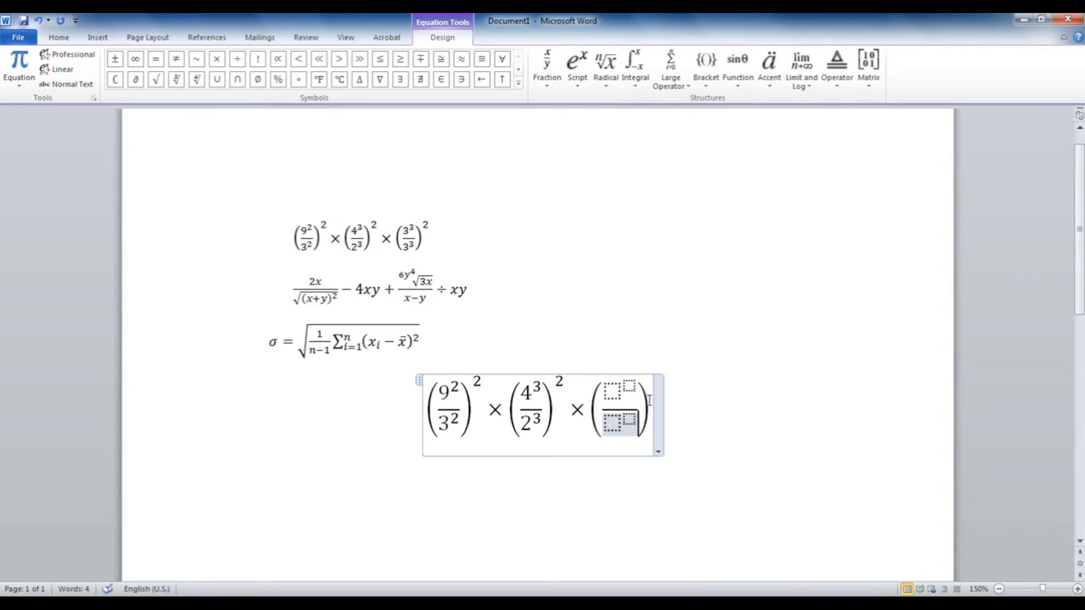
pyautogui.click(612, 397)
pyautogui.click(577, 76)
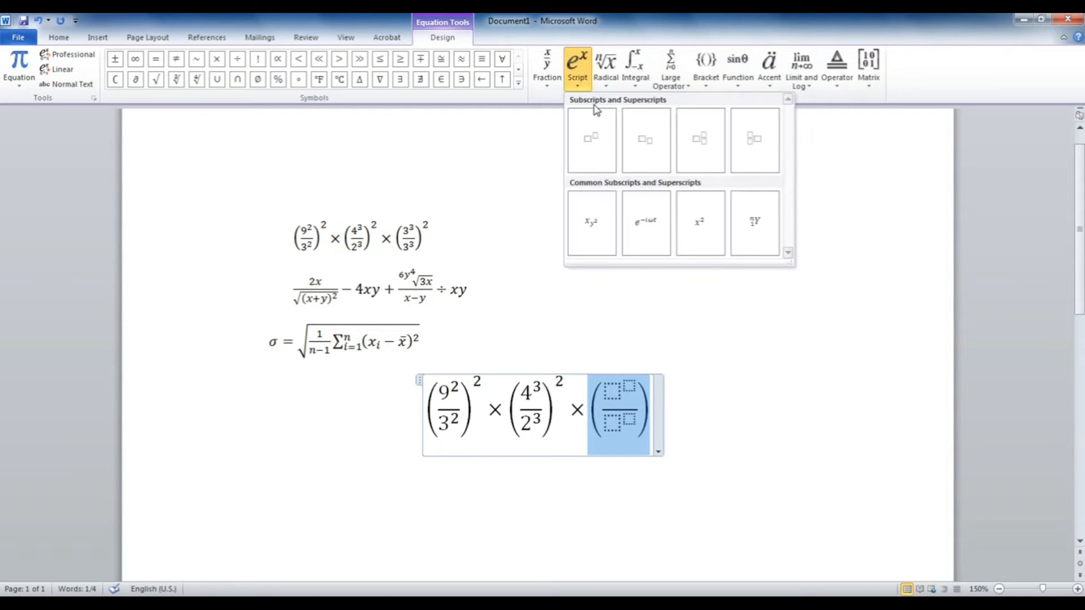
pyautogui.click(601, 140)
# Step: Fill the third fraction with 3³ over 3³ and finish the equation
pyautogui.click(604, 395)
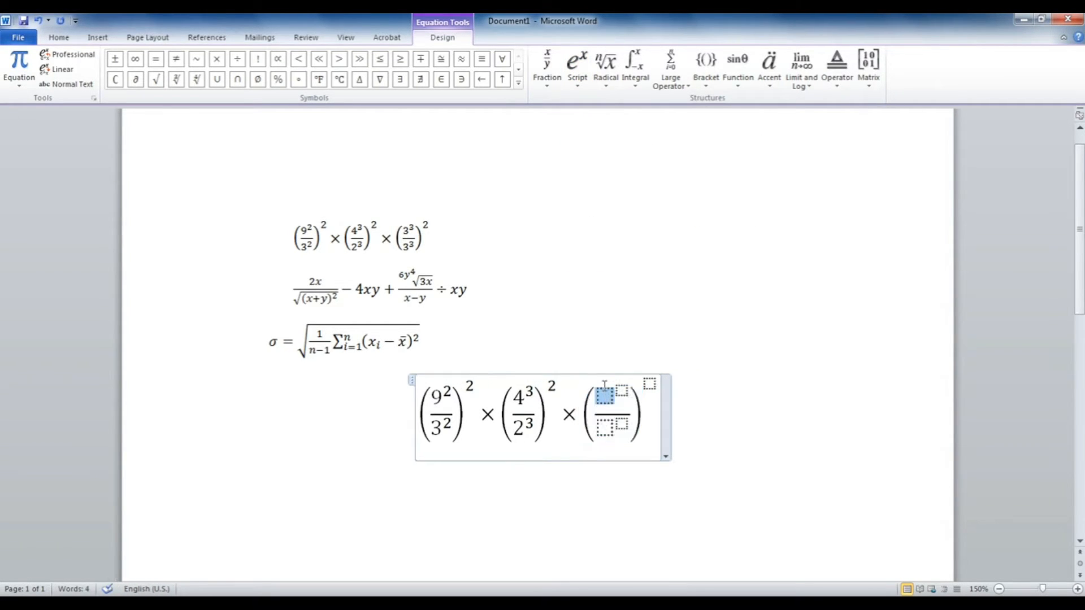
pyautogui.write('3')
pyautogui.press('Right')
pyautogui.write('3')
pyautogui.click(606, 418)
pyautogui.click(606, 420)
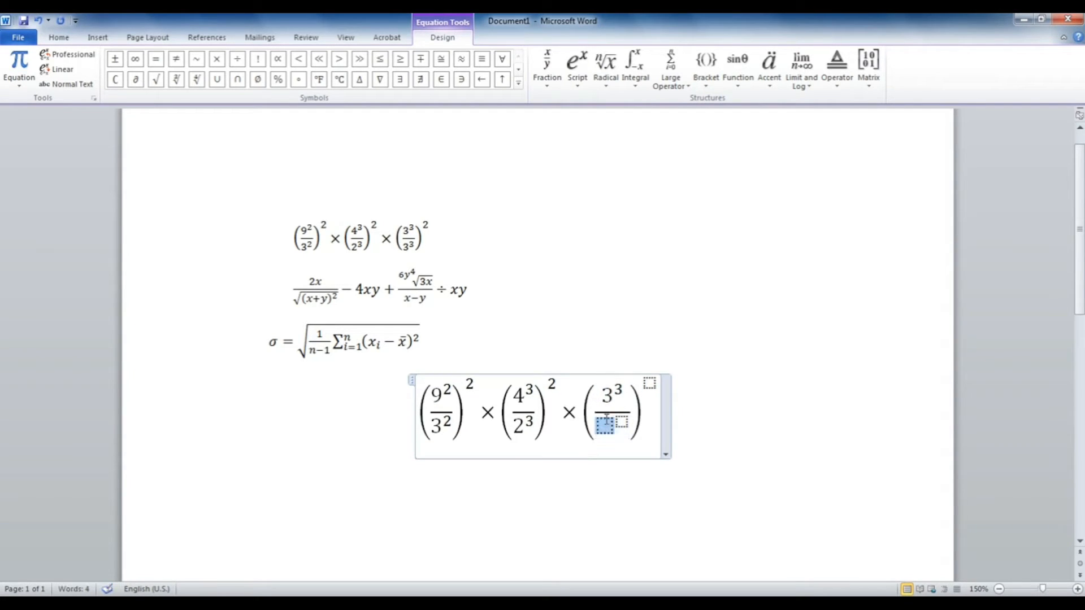
pyautogui.write('3')
pyautogui.click(623, 421)
pyautogui.write('3³')
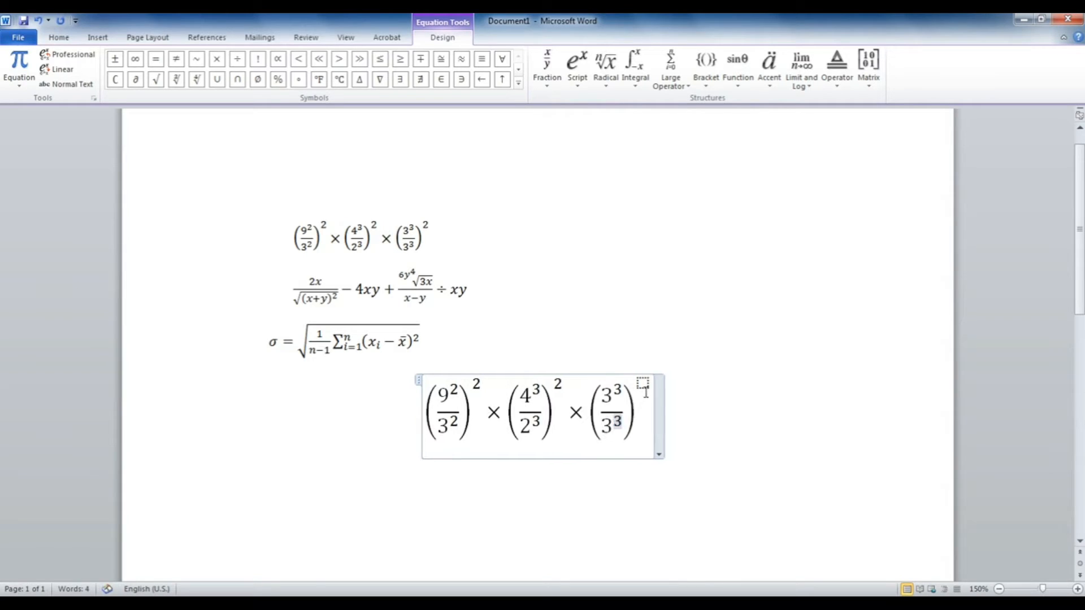
pyautogui.click(642, 382)
pyautogui.click(712, 453)
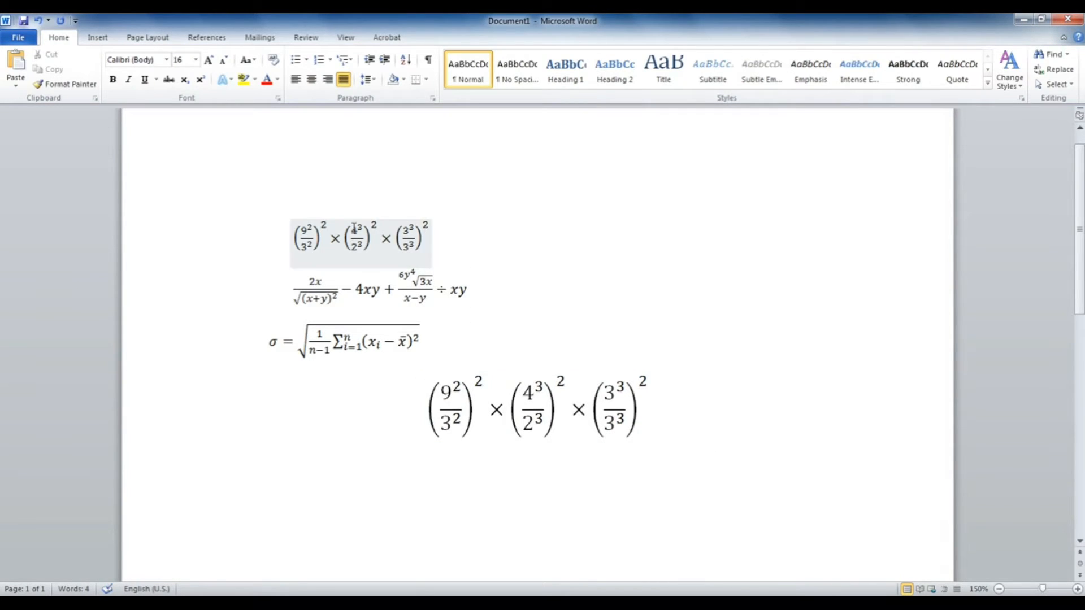
# Step: Select the whole rebuilt equation and set its font size to 11
pyautogui.click(601, 439)
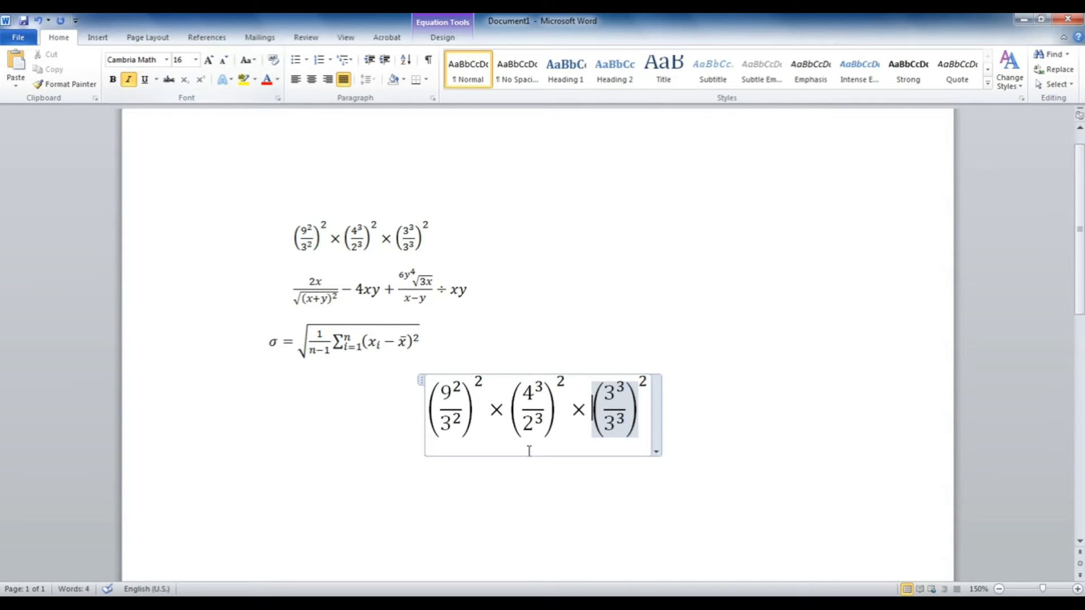
pyautogui.click(388, 237)
pyautogui.moveTo(654, 418); pyautogui.dragTo(393, 381)
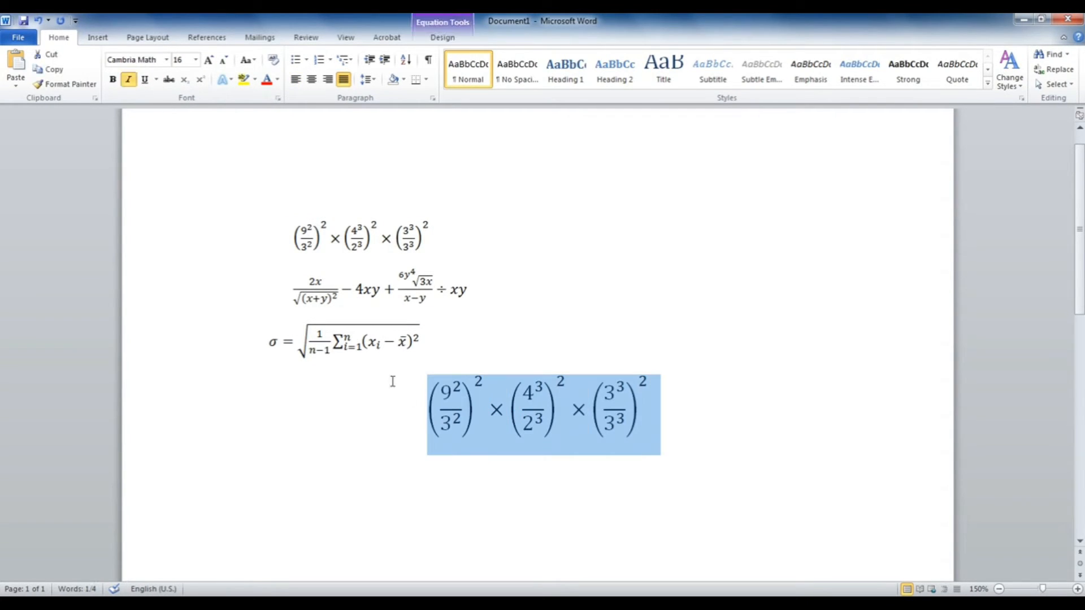
pyautogui.click(182, 58)
pyautogui.write('1/(n−1')
pyautogui.press('Return')
pyautogui.click(382, 486)
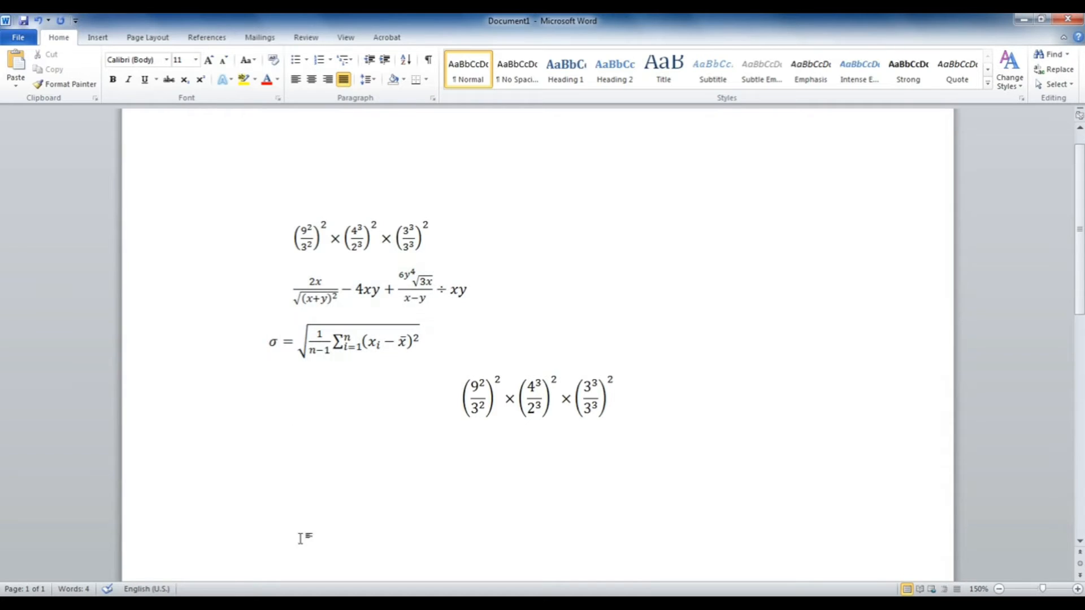
# Step: Insert a new equation below containing a stacked fraction with numerator 2x
pyautogui.doubleClick(317, 517)
pyautogui.hotkey('alt', '=')
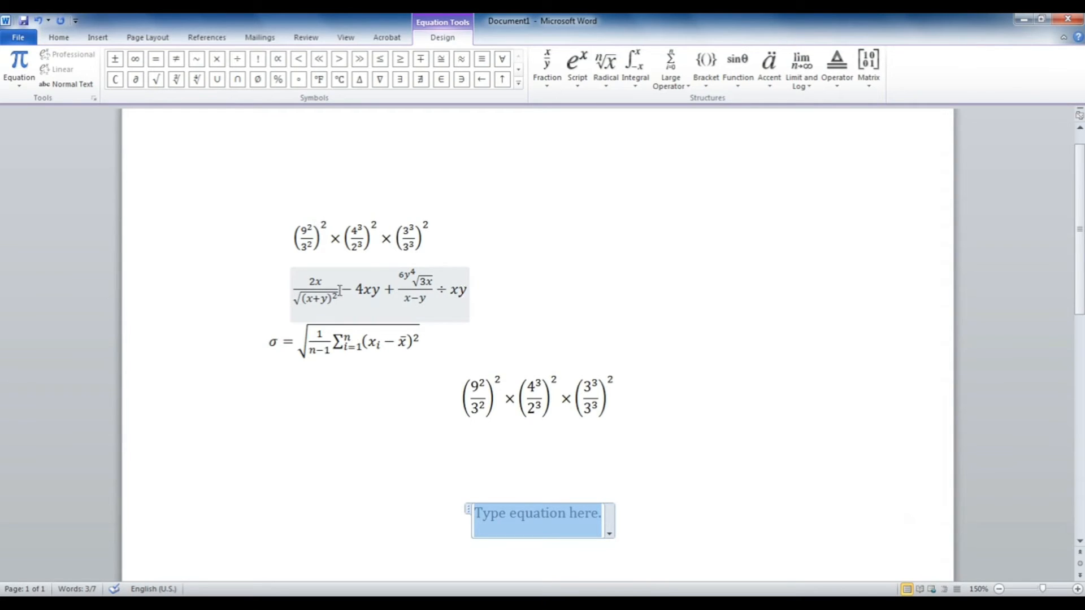
pyautogui.click(550, 84)
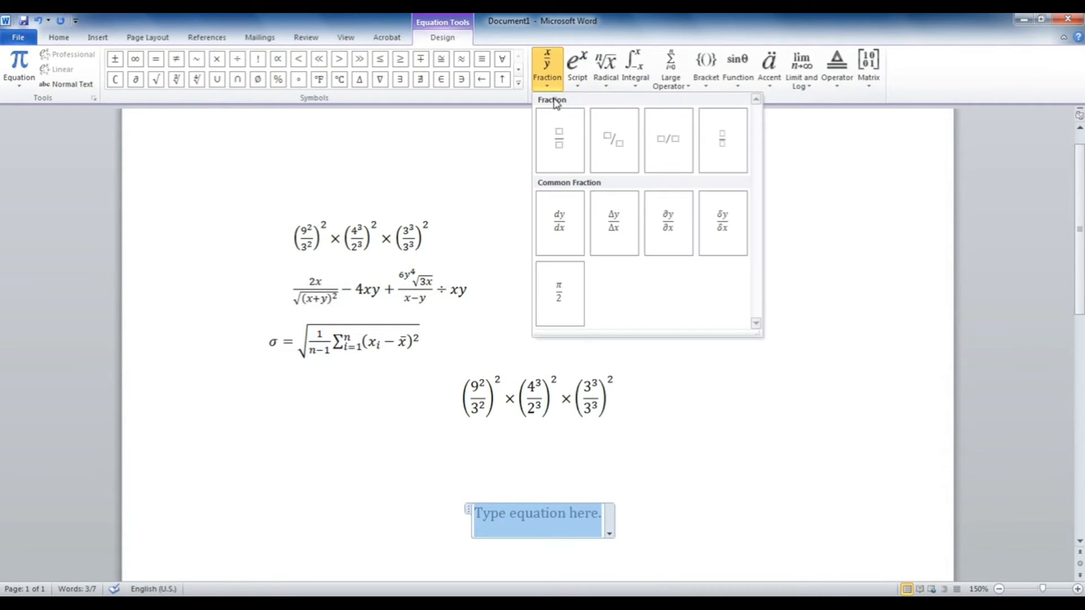
pyautogui.click(572, 141)
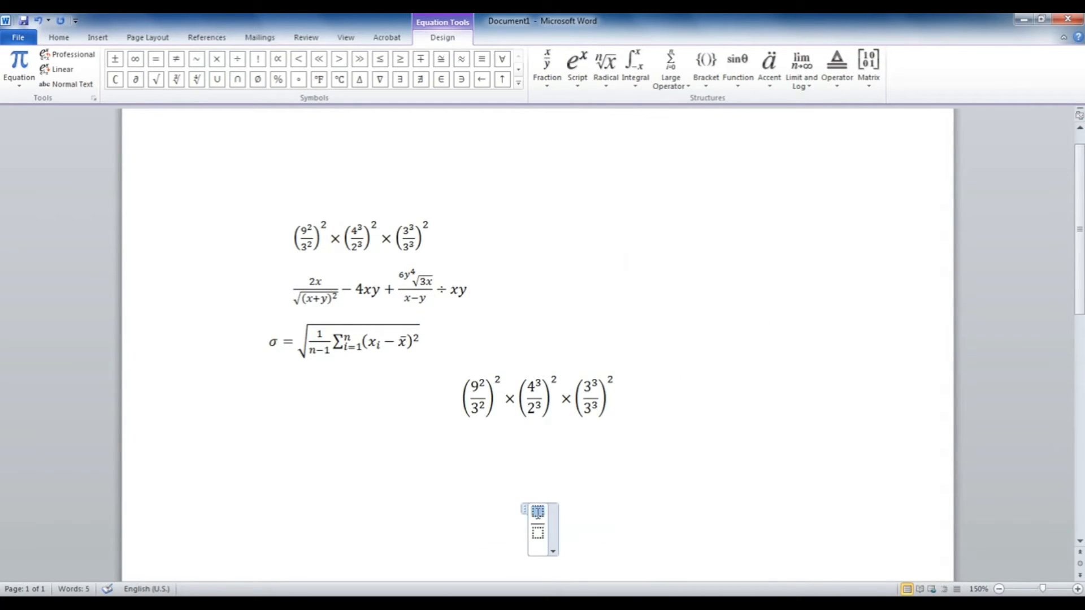
pyautogui.write('2x')
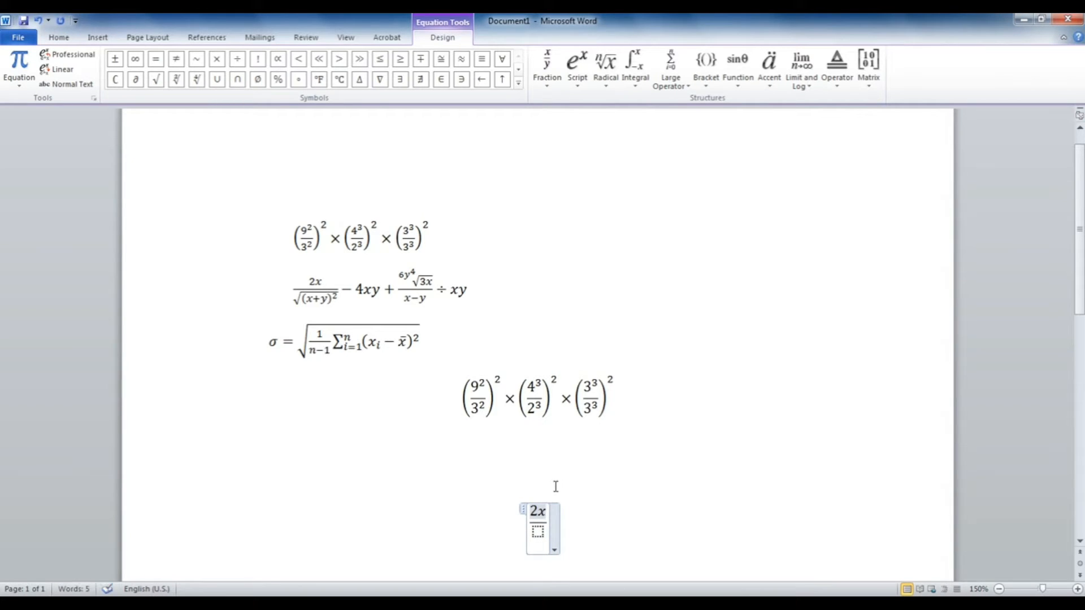
# Step: Place an empty square root in the fraction's denominator
pyautogui.click(538, 532)
pyautogui.click(605, 74)
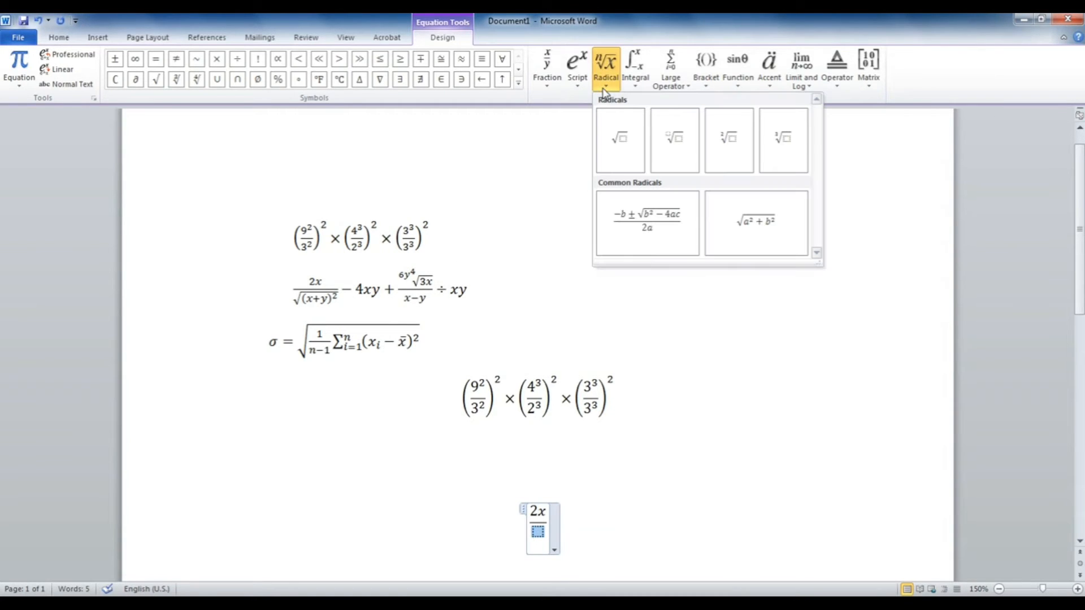
pyautogui.click(621, 137)
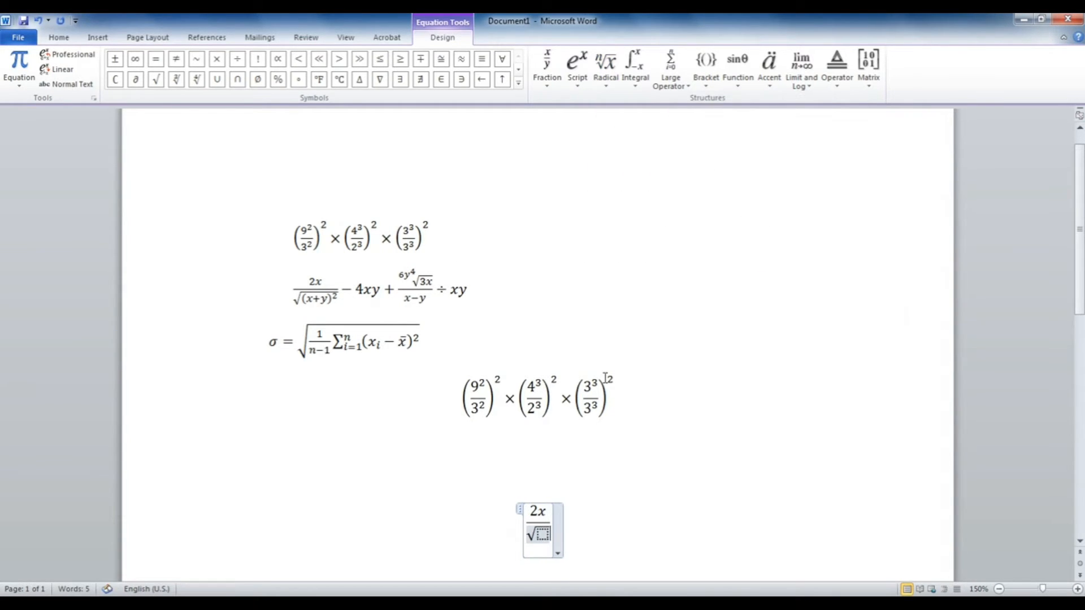
pyautogui.click(542, 540)
# Step: Fill the square root with (x + y)² and type 4xy + after the fraction
pyautogui.click(712, 90)
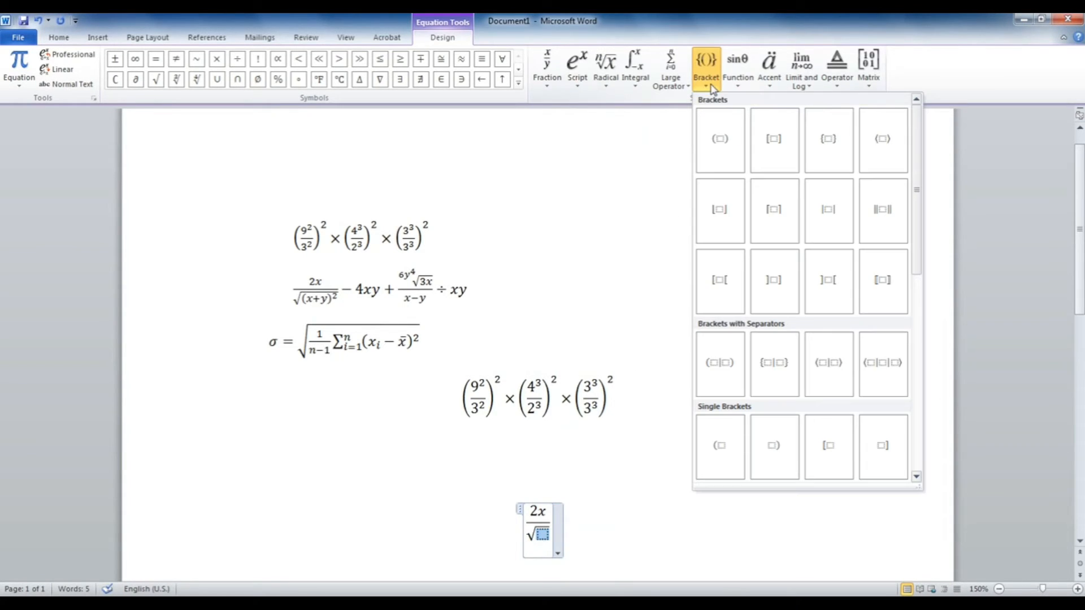
pyautogui.click(720, 139)
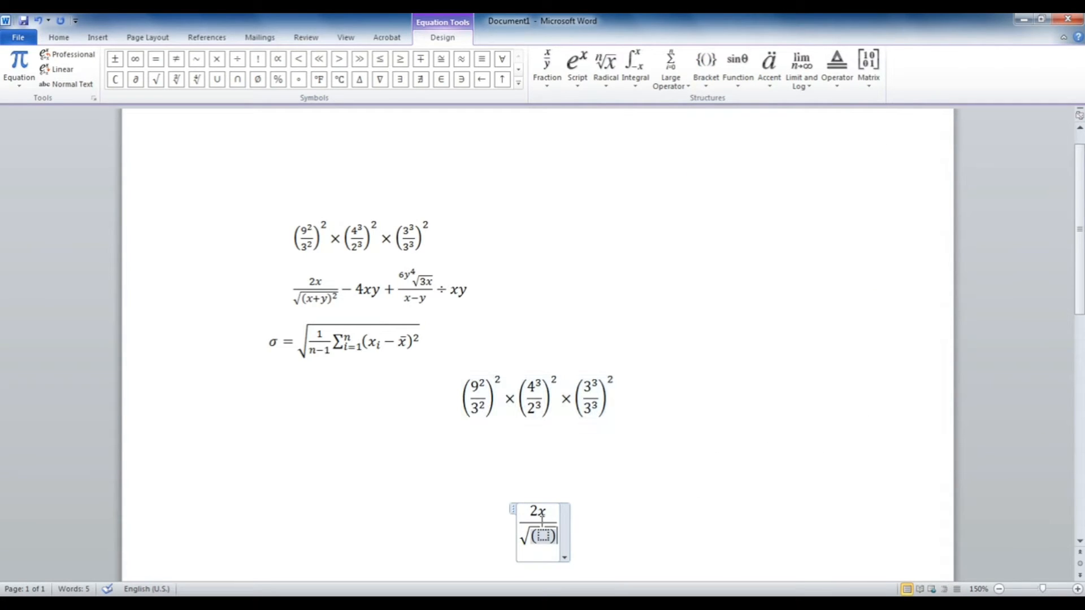
pyautogui.click(543, 537)
pyautogui.write('x + ')
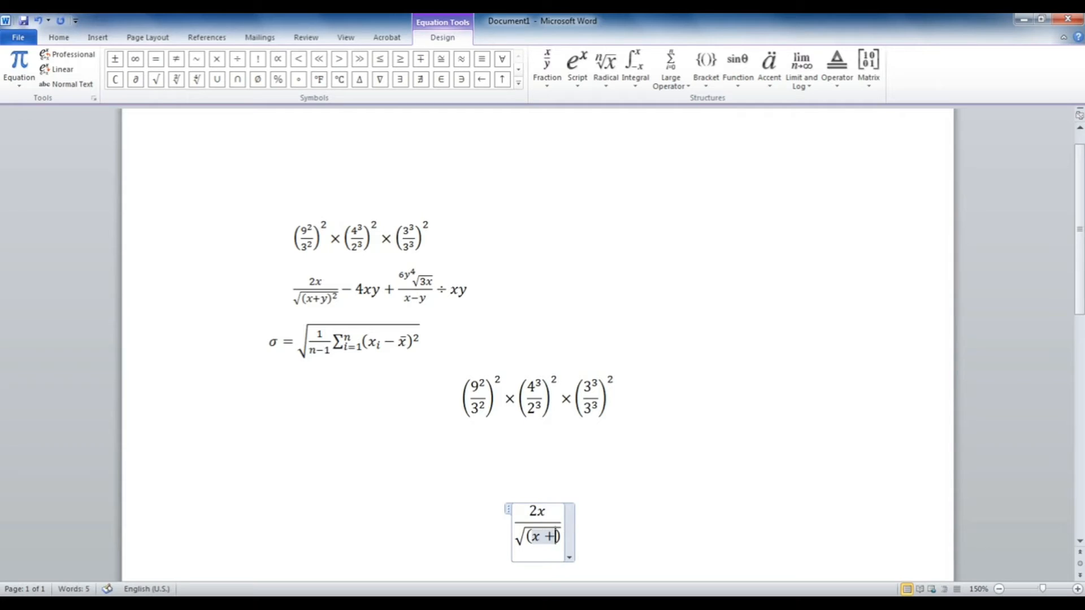
pyautogui.write('y')
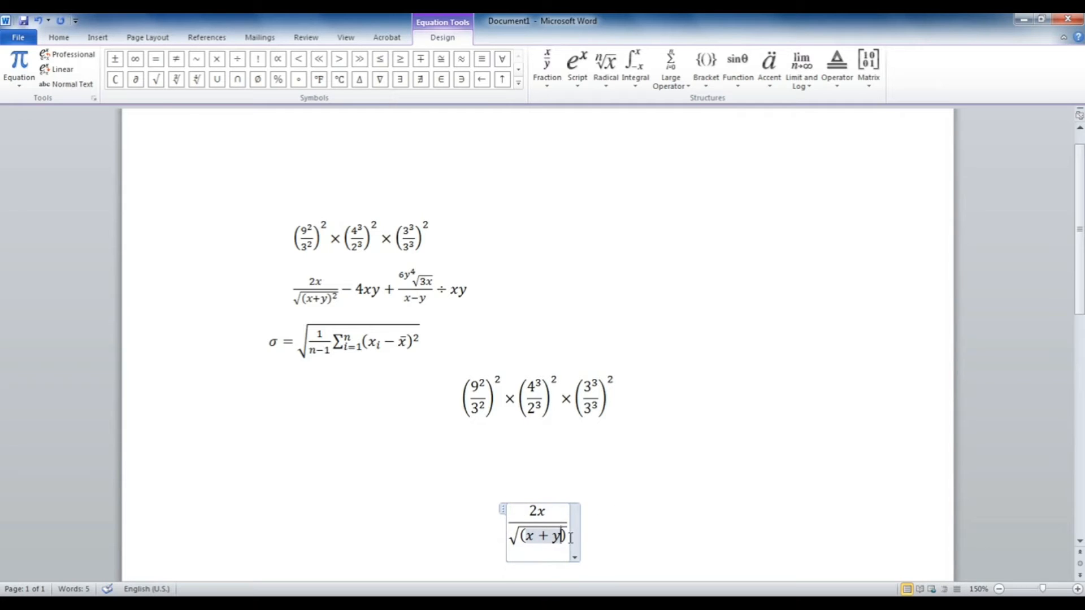
pyautogui.moveTo(569, 537); pyautogui.dragTo(537, 536)
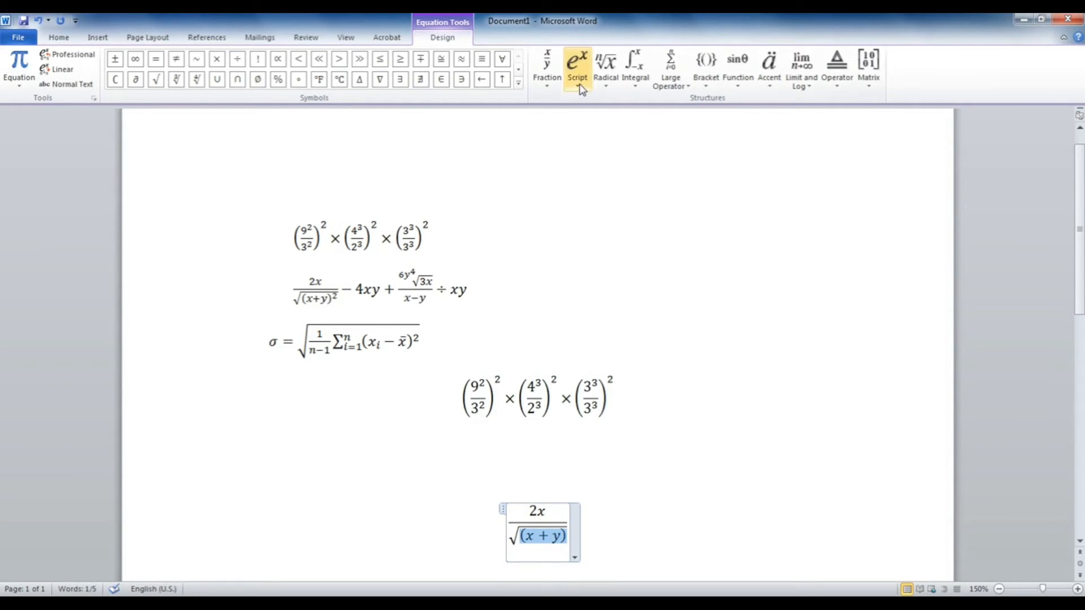
pyautogui.click(577, 61)
pyautogui.click(593, 140)
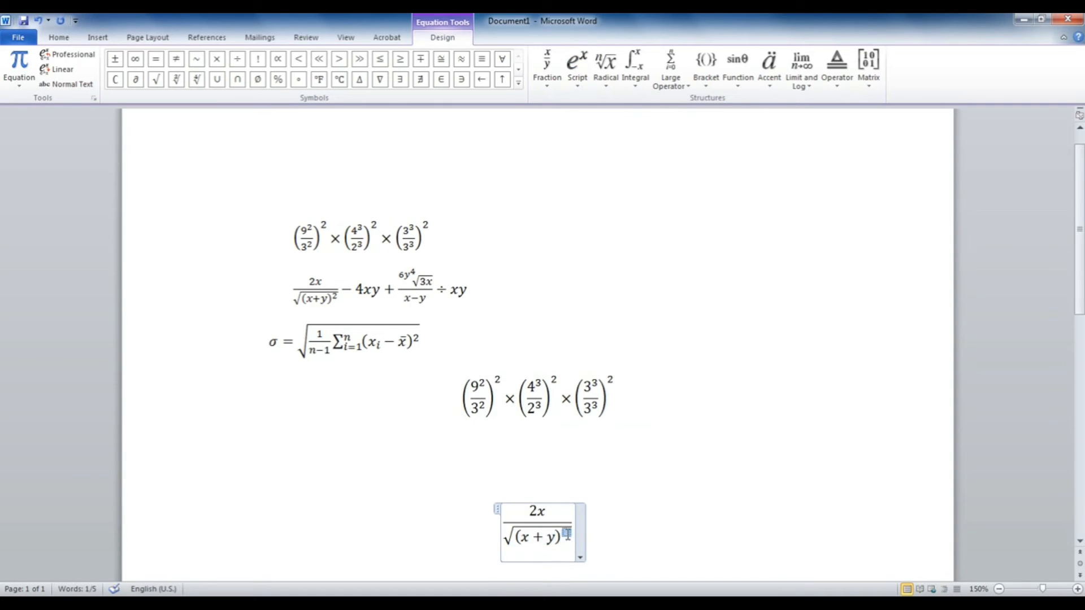
pyautogui.write('2')
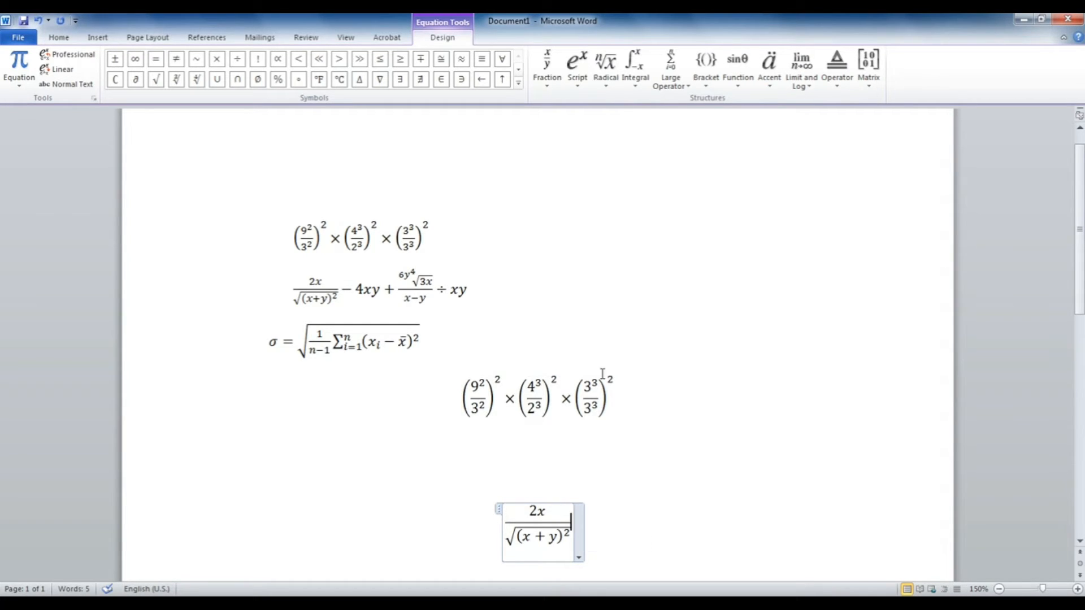
pyautogui.write('4')
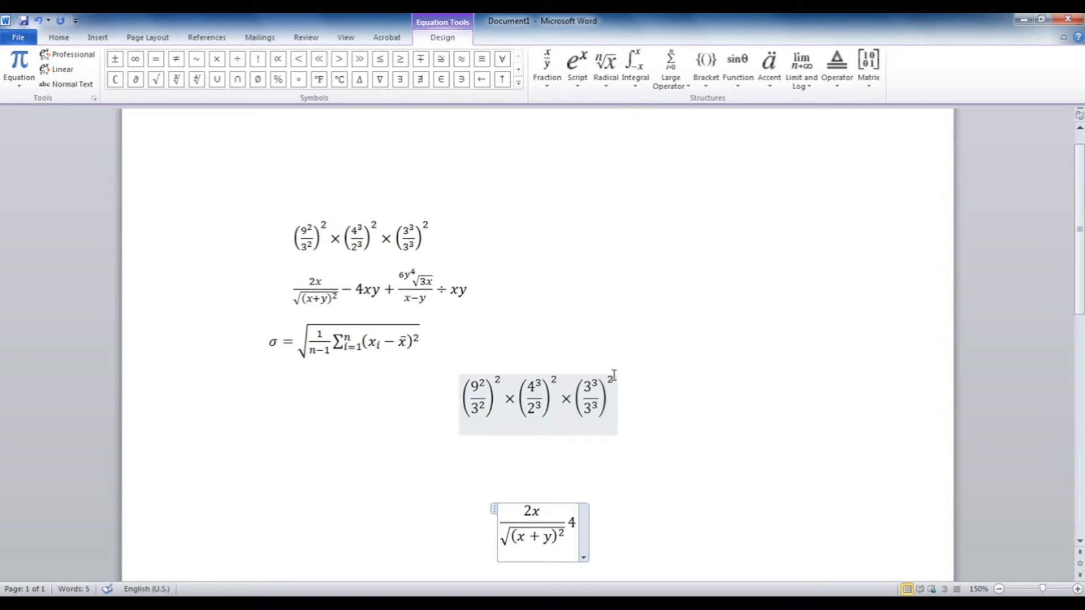
pyautogui.write('xy')
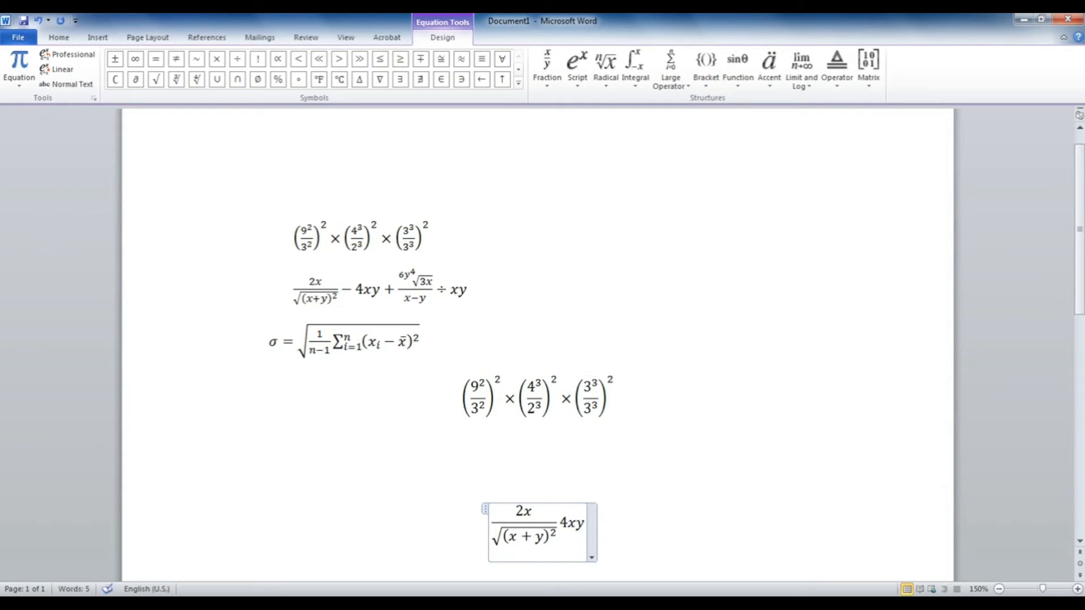
pyautogui.write(' +')
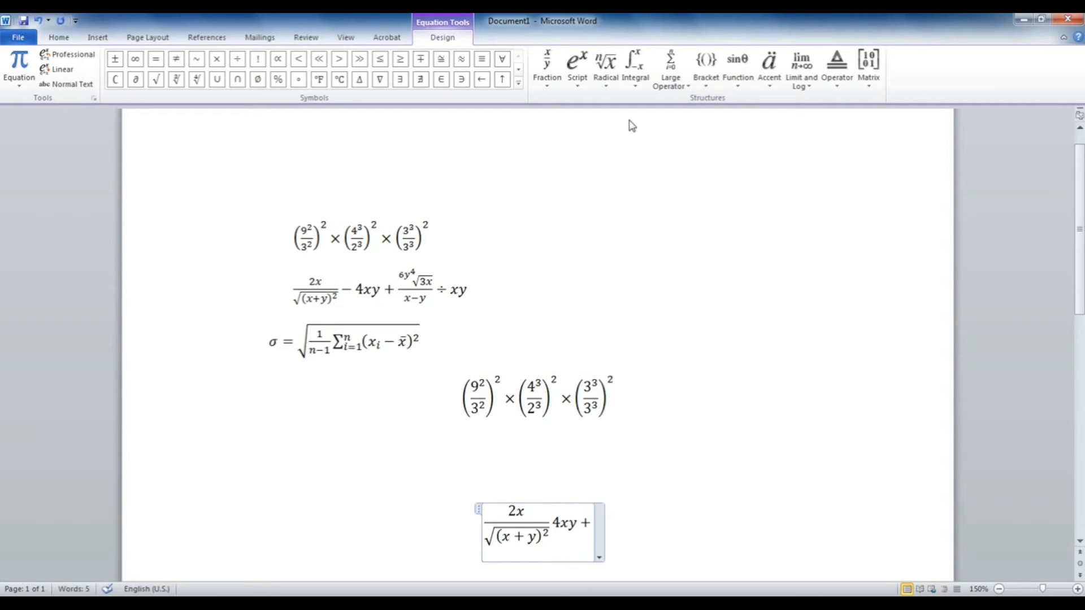
# Step: Add a stacked fraction after 4xy + with a radical-with-degree in its numerator
pyautogui.click(552, 86)
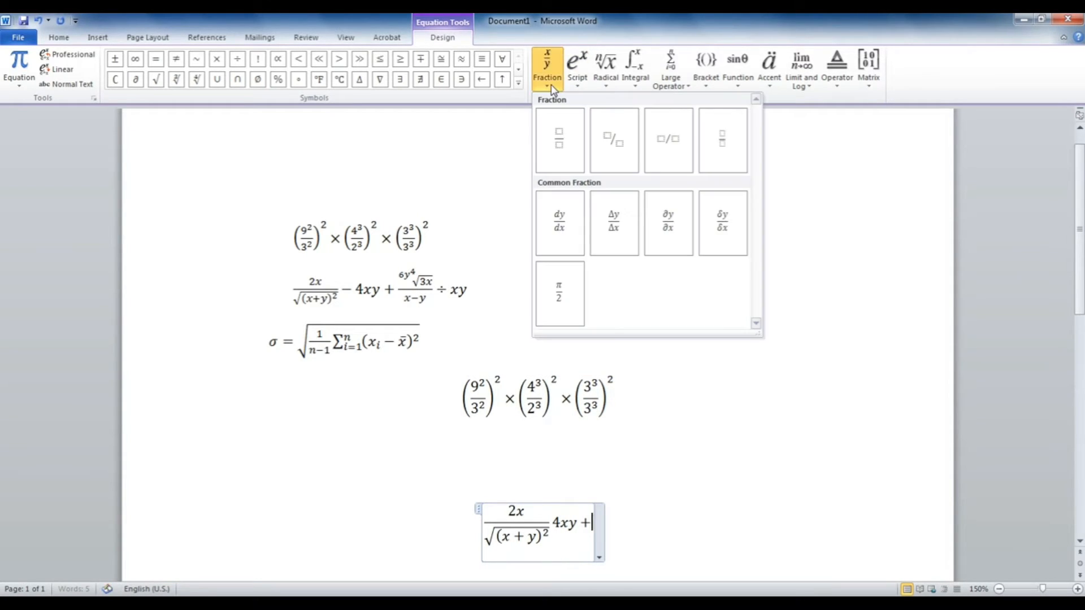
pyautogui.click(561, 142)
pyautogui.click(593, 512)
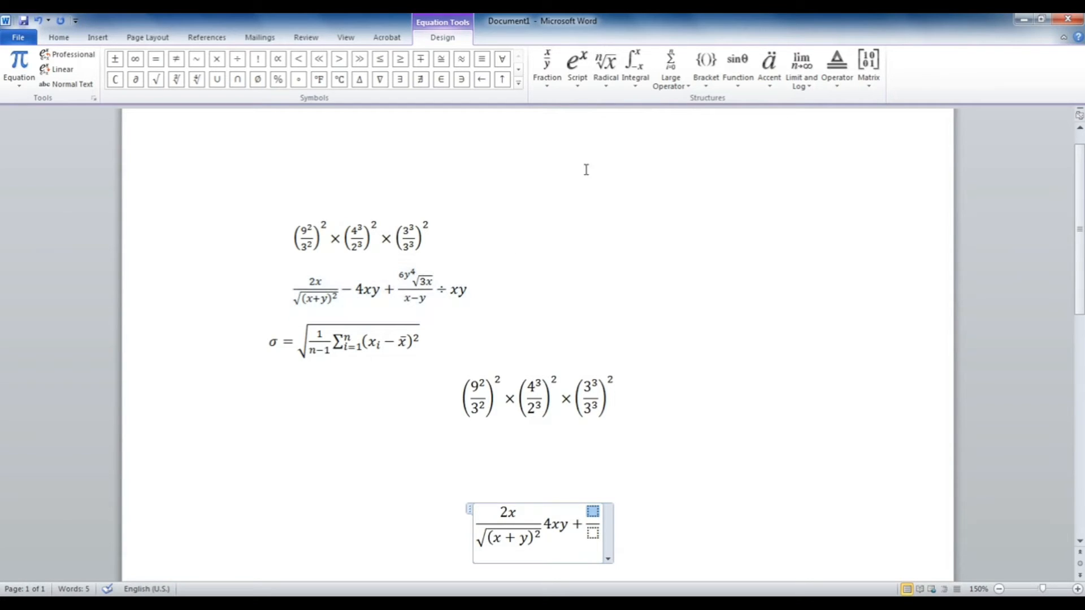
pyautogui.click(607, 79)
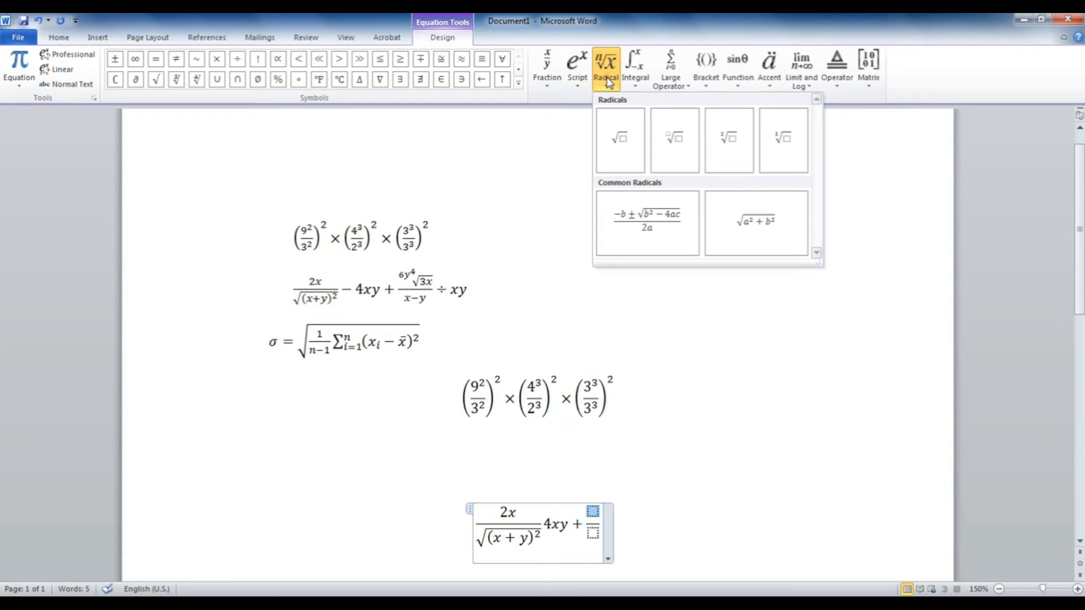
pyautogui.click(684, 141)
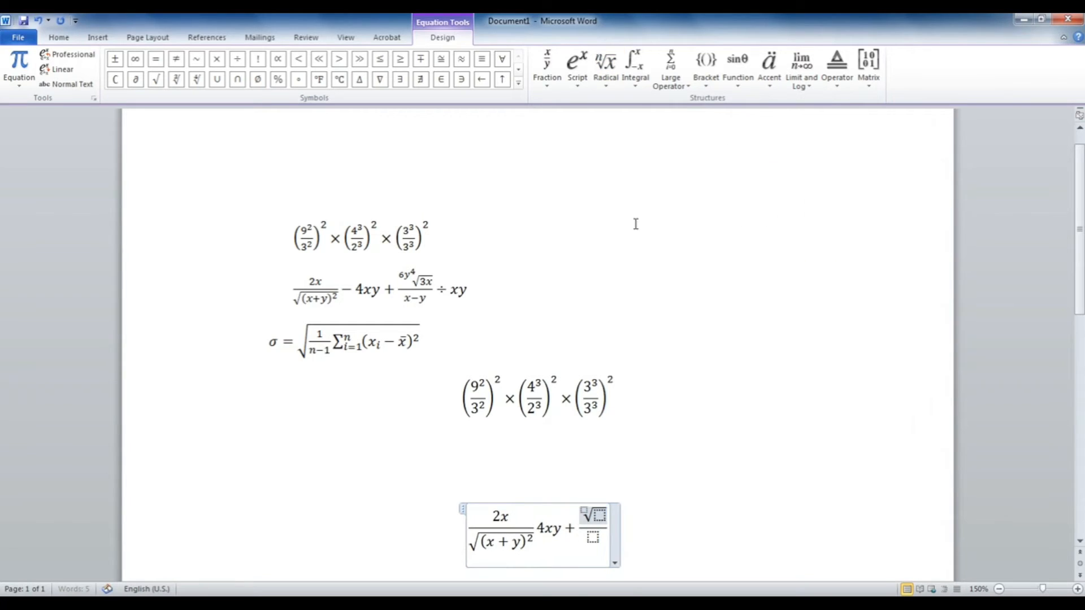
pyautogui.click(585, 510)
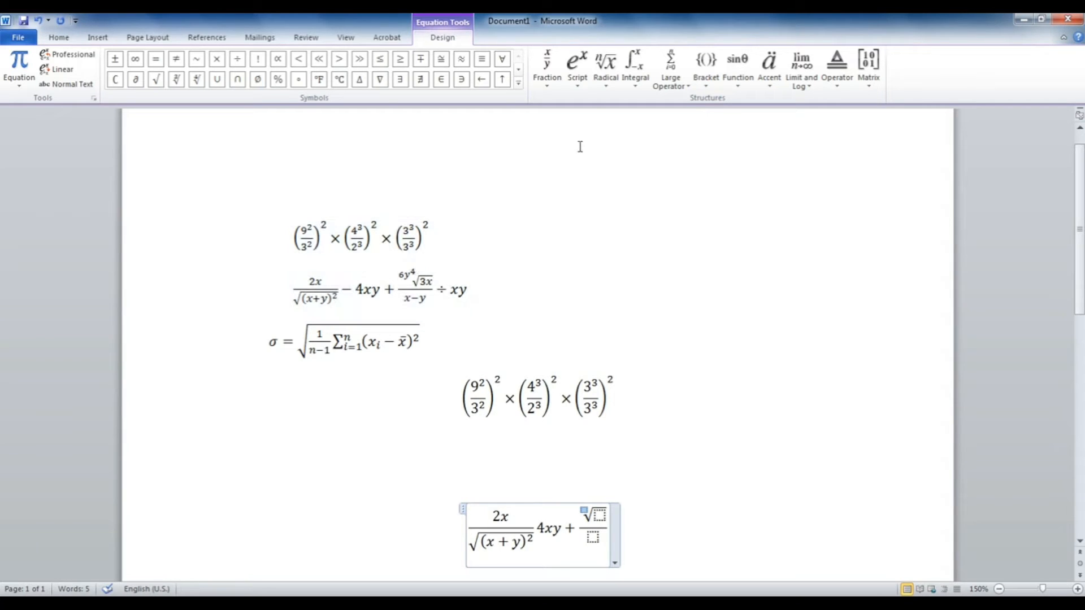
pyautogui.click(577, 66)
# Step: Complete the fraction as the 6y⁴-th root of 3x over x-y
pyautogui.click(592, 133)
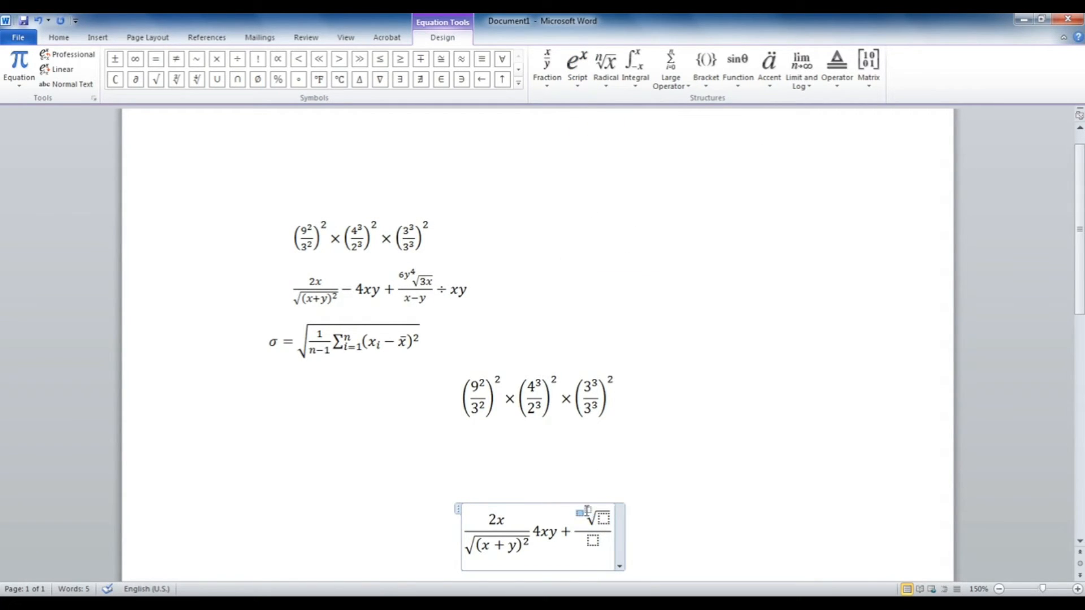
pyautogui.write('6')
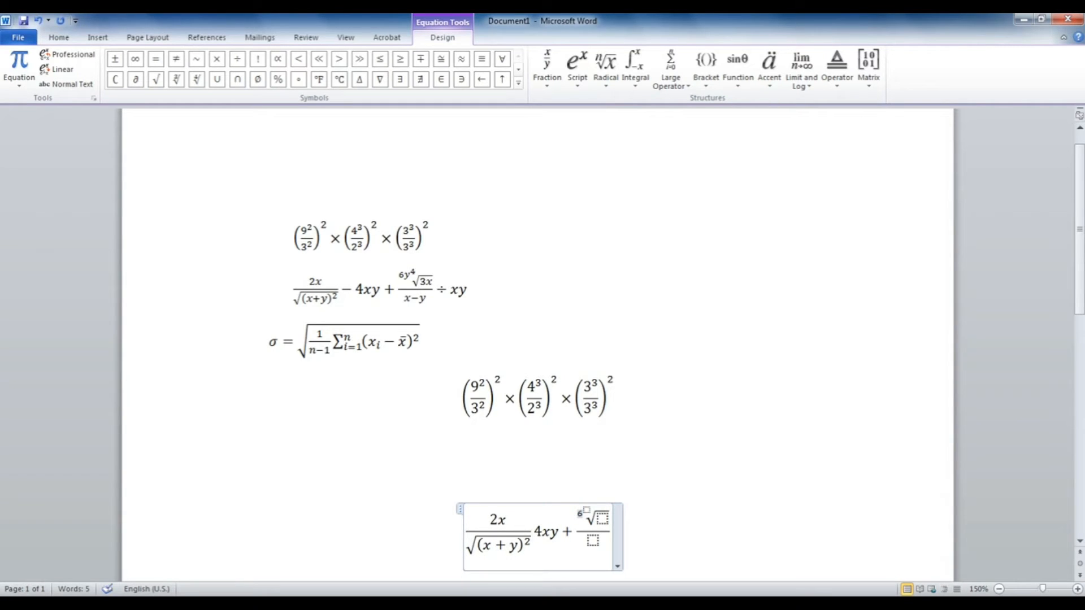
pyautogui.write('y')
pyautogui.click(590, 510)
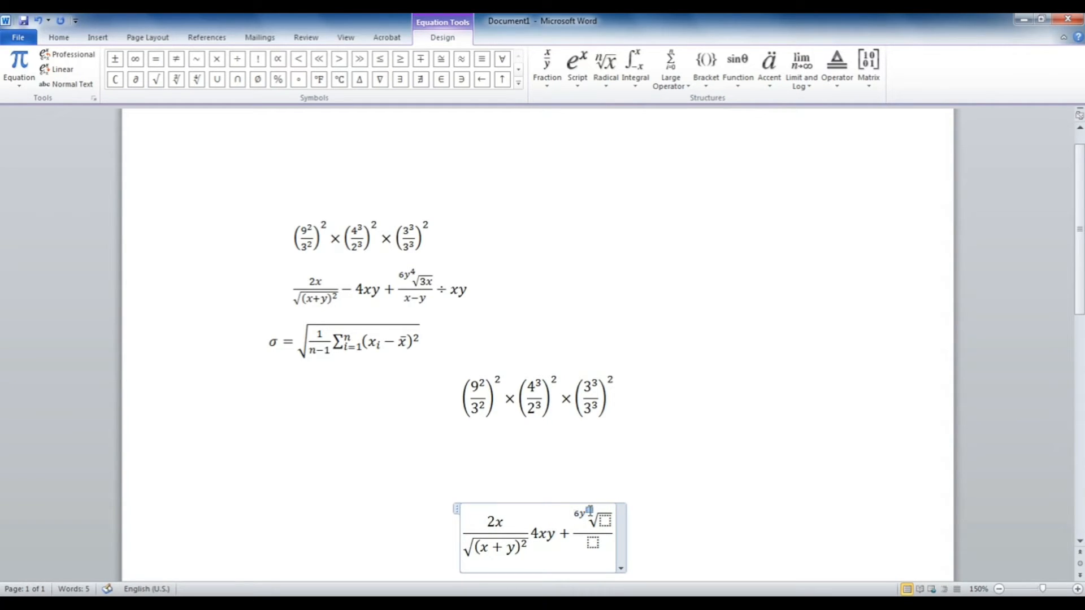
pyautogui.write('4')
pyautogui.click(604, 519)
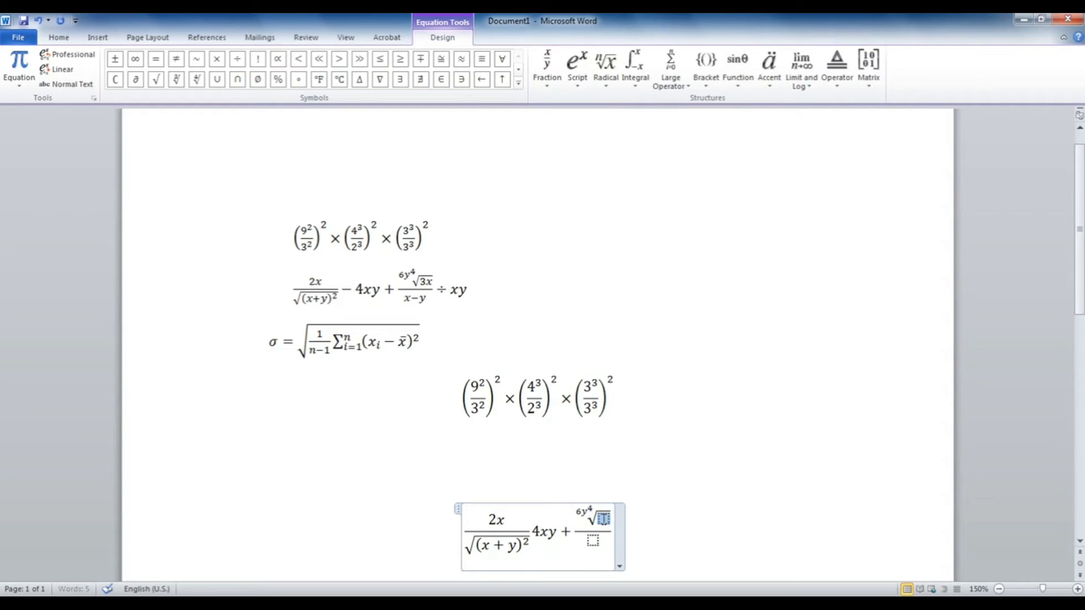
pyautogui.write('3x')
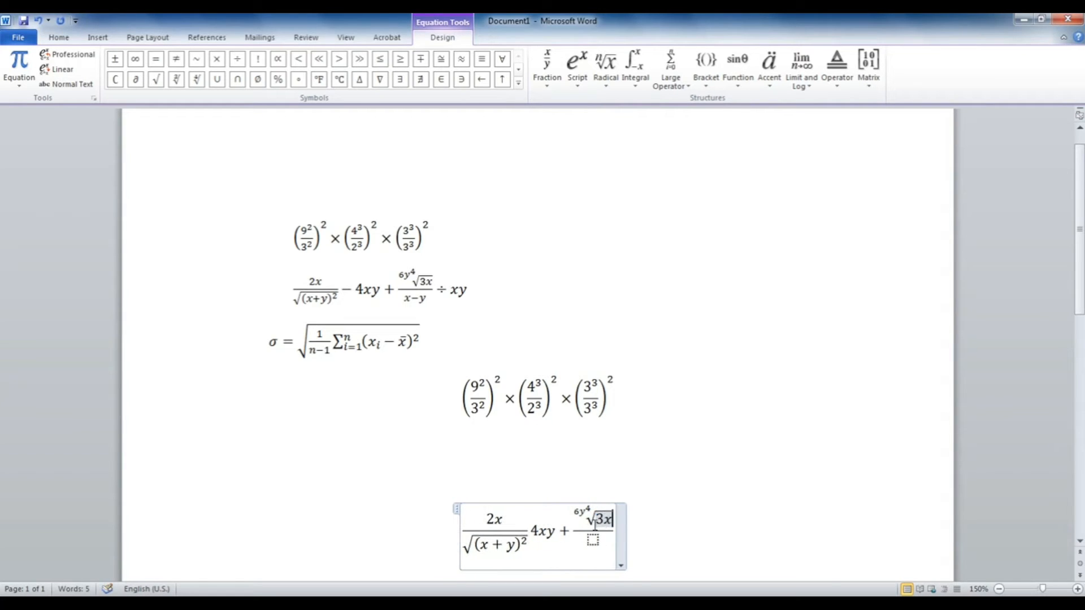
pyautogui.click(592, 541)
pyautogui.write('x')
pyautogui.write('-y')
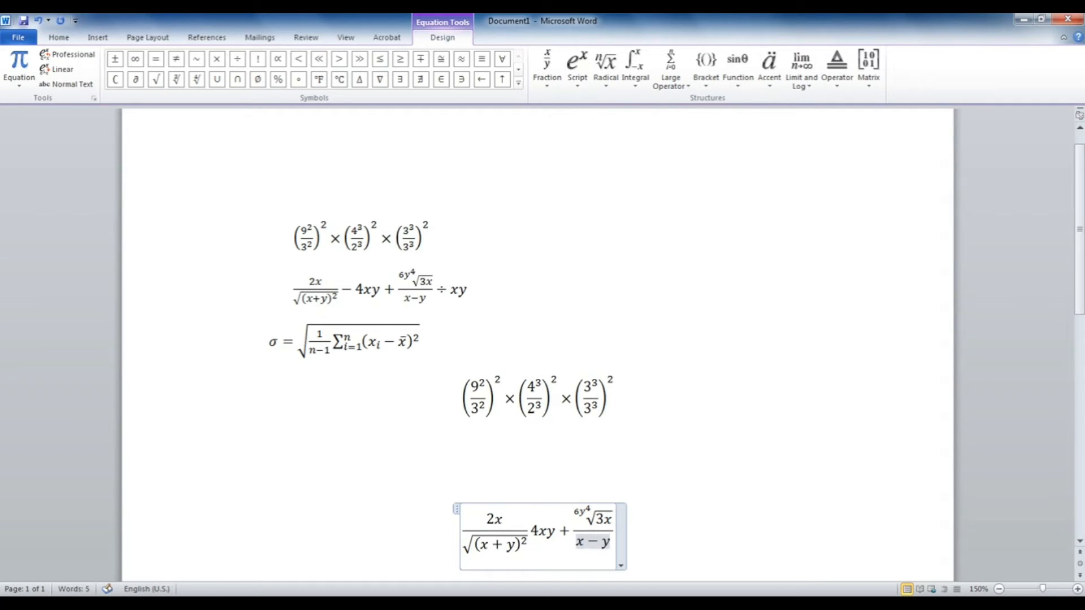
# Step: Append ÷ xy after the fraction and finish editing the equation
pyautogui.click(615, 530)
pyautogui.click(518, 82)
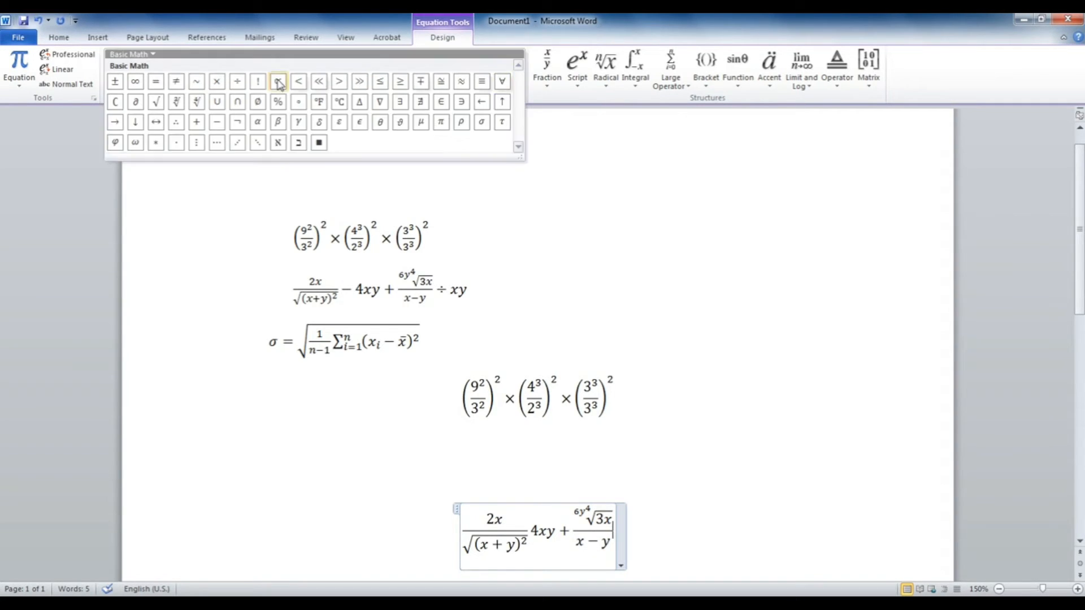
pyautogui.click(238, 83)
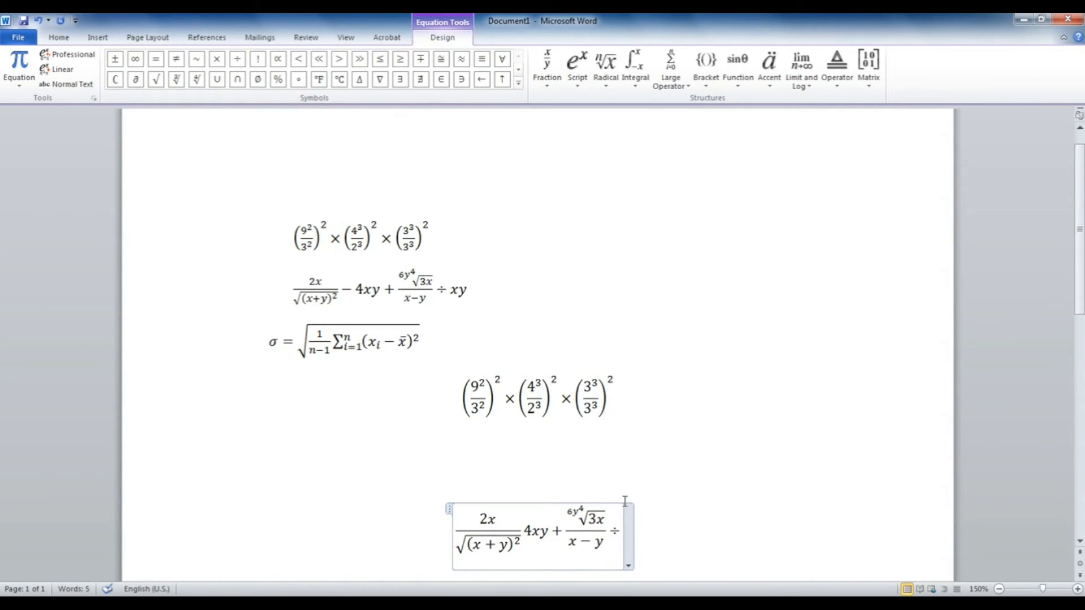
pyautogui.write('xy')
pyautogui.click(676, 548)
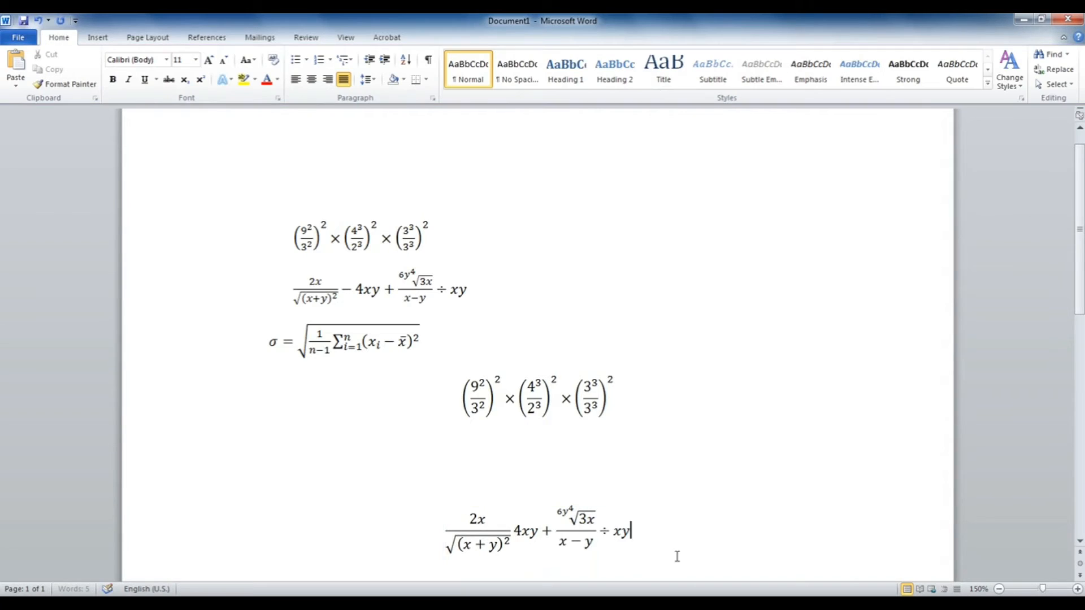
# Step: Insert a new empty equation on the blank line below the second equation
pyautogui.scroll(-1, 656, 544)
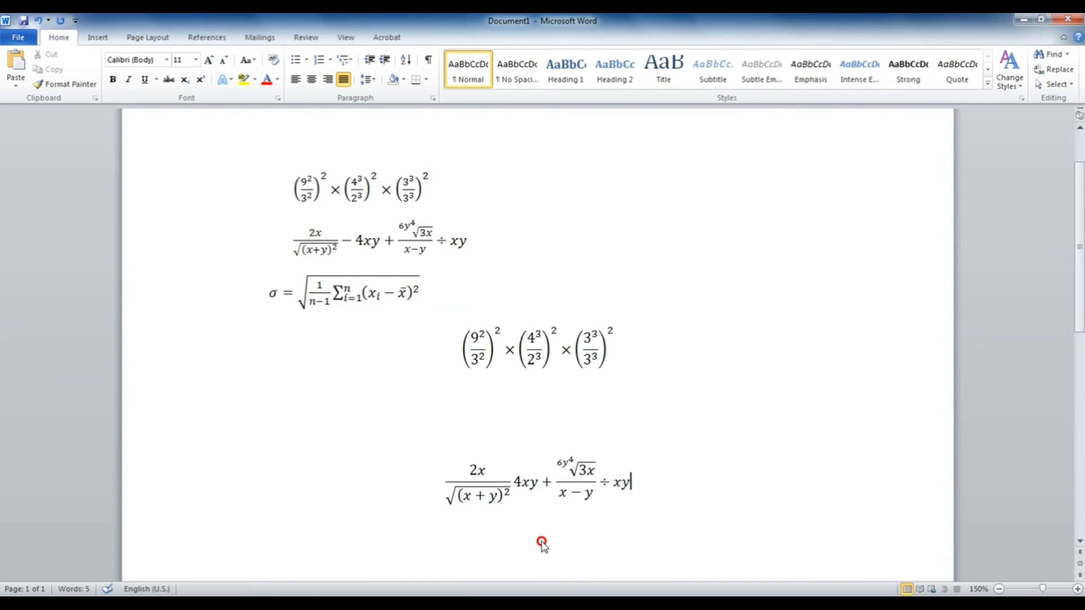
pyautogui.scroll(-1, 503, 506)
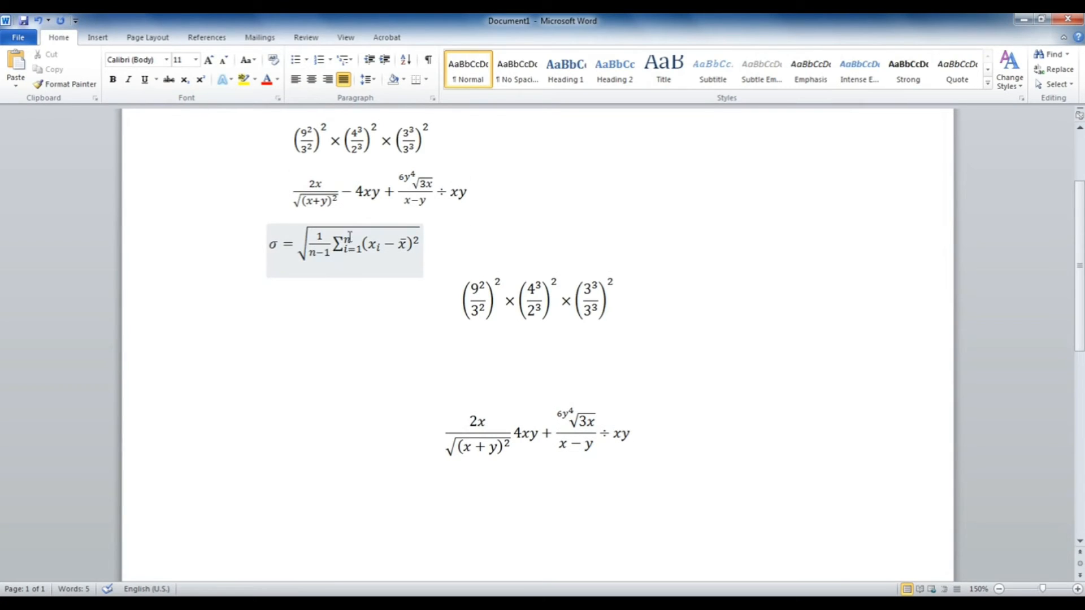
pyautogui.press('Home')
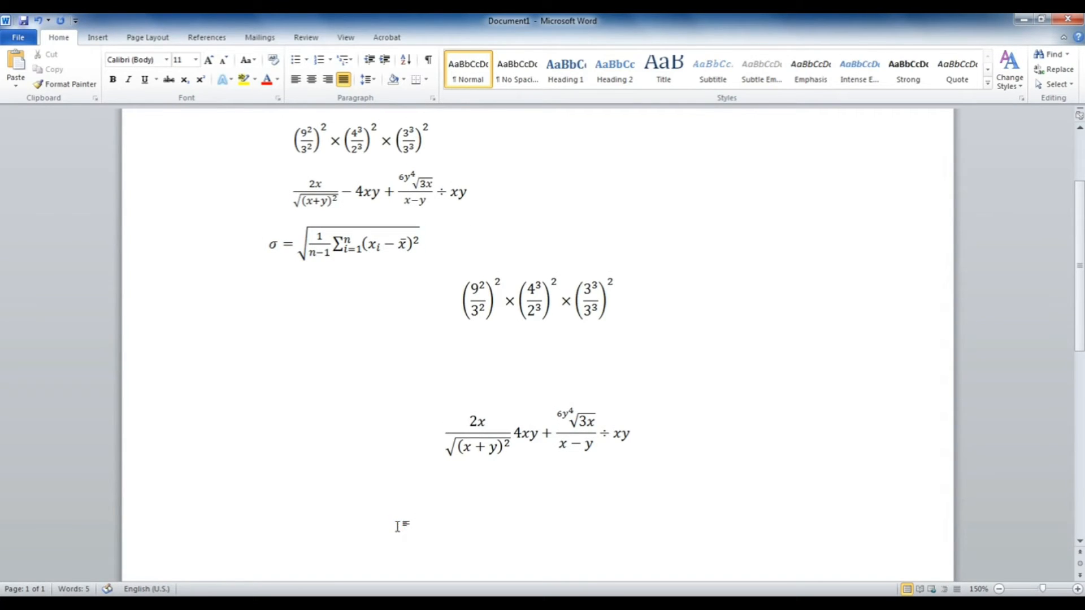
pyautogui.click(398, 526)
pyautogui.hotkey('alt', '=')
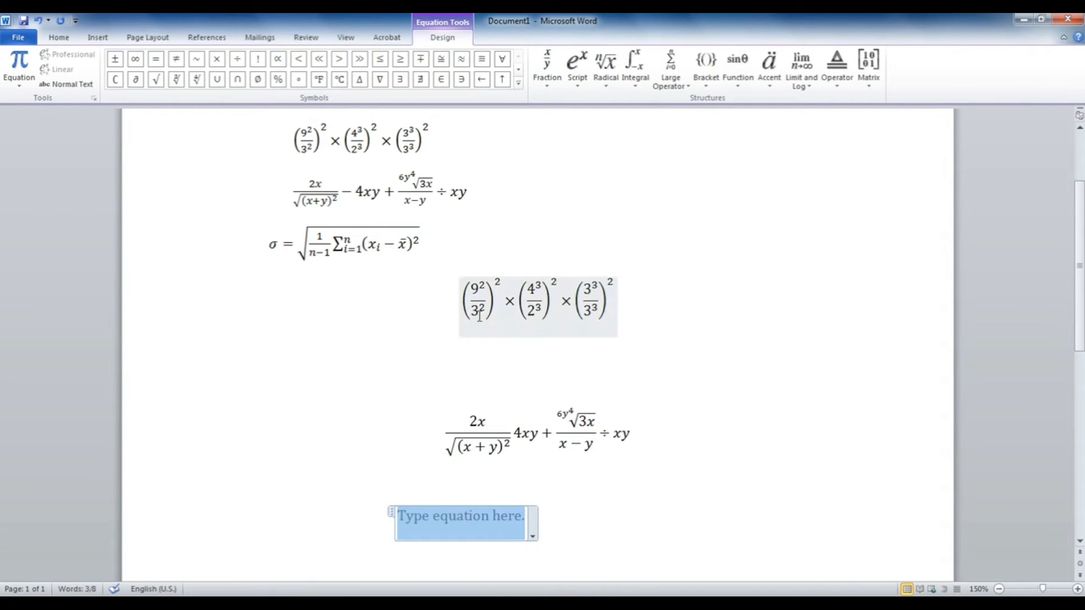
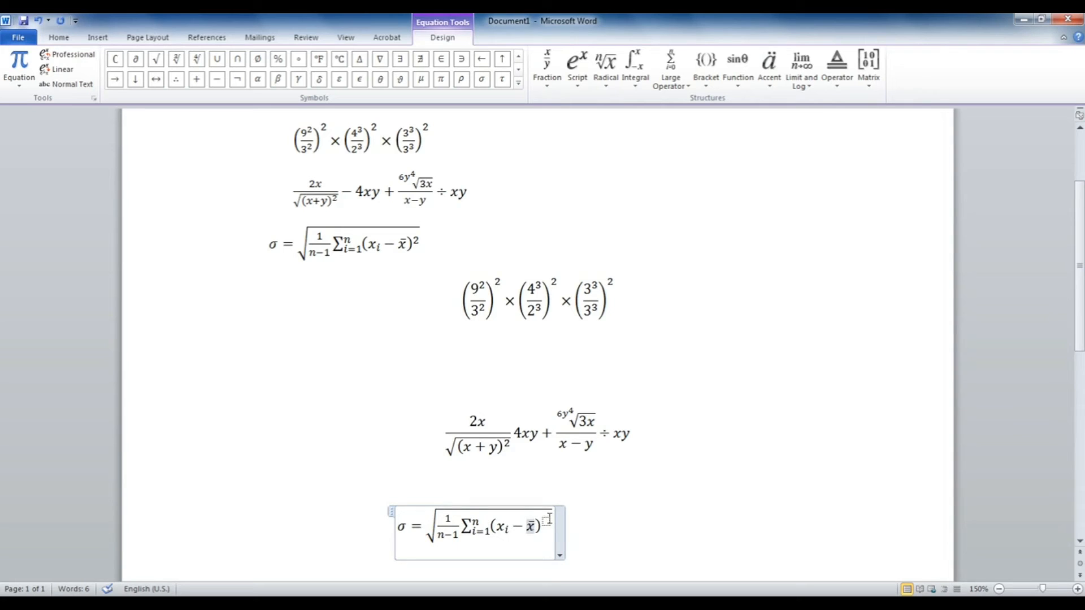
# Step: Enter 2 as the exponent of the (x_i − x̄) term and exit the equation
pyautogui.write('2')
pyautogui.click(613, 518)
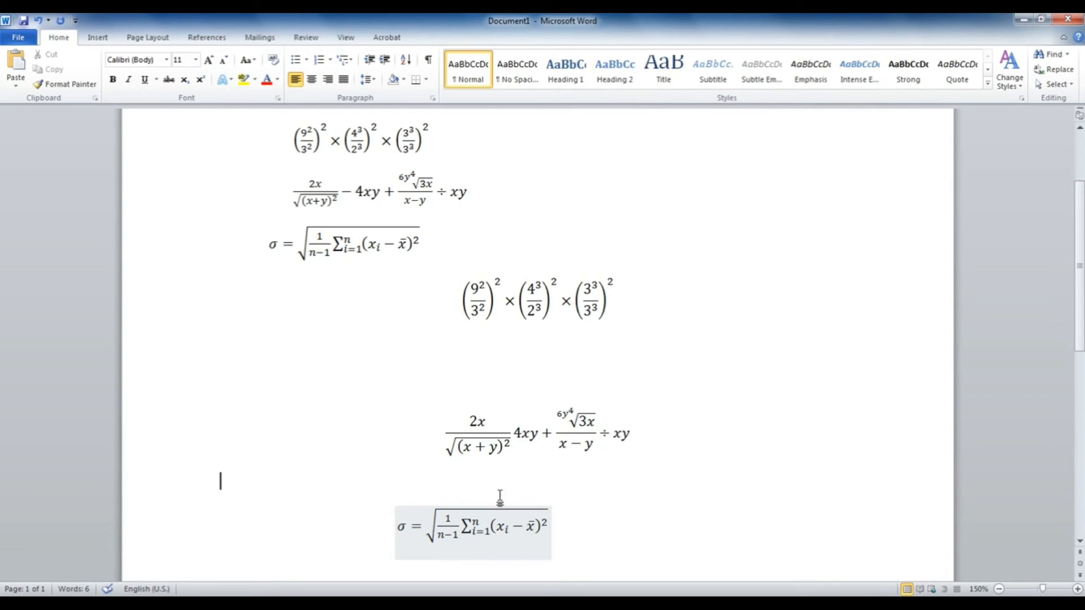
# Step: Select the entire document with Ctrl+A and delete all six equations
pyautogui.click(621, 542)
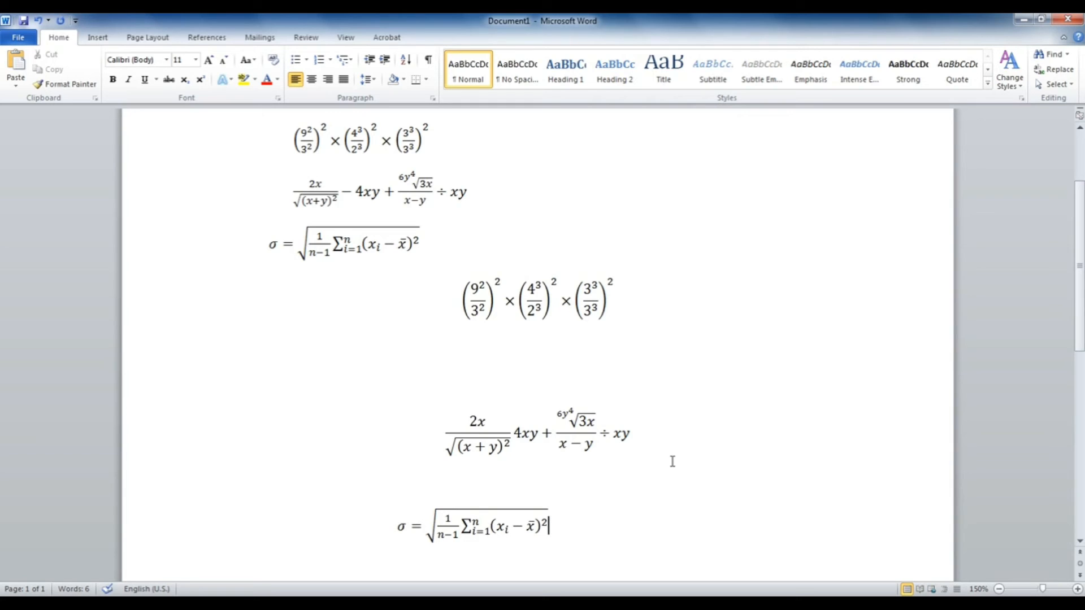
pyautogui.hotkey('ctrl', 'a')
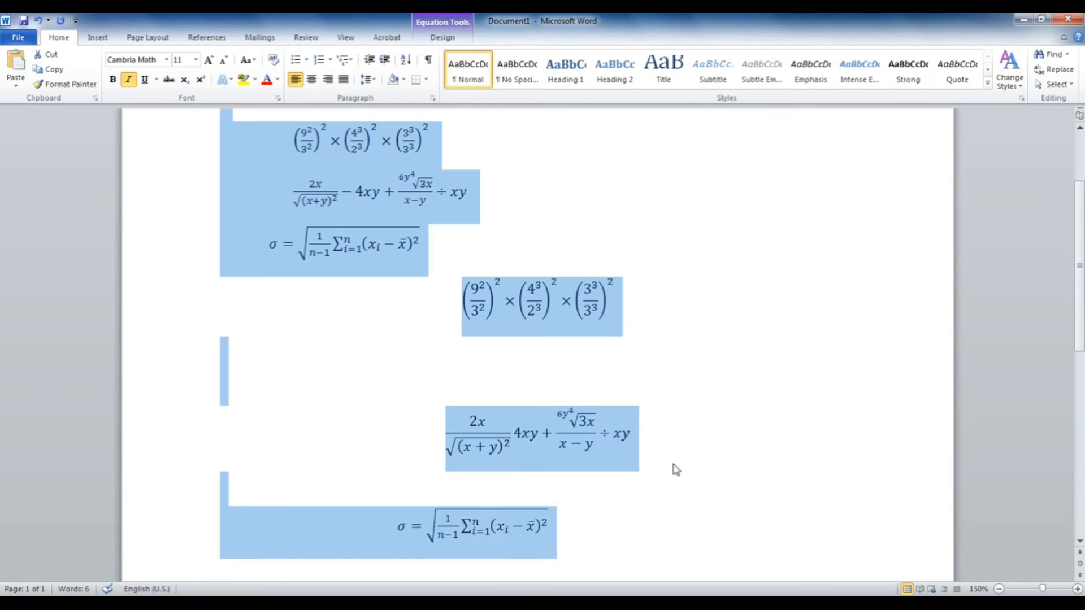
pyautogui.press('Delete')
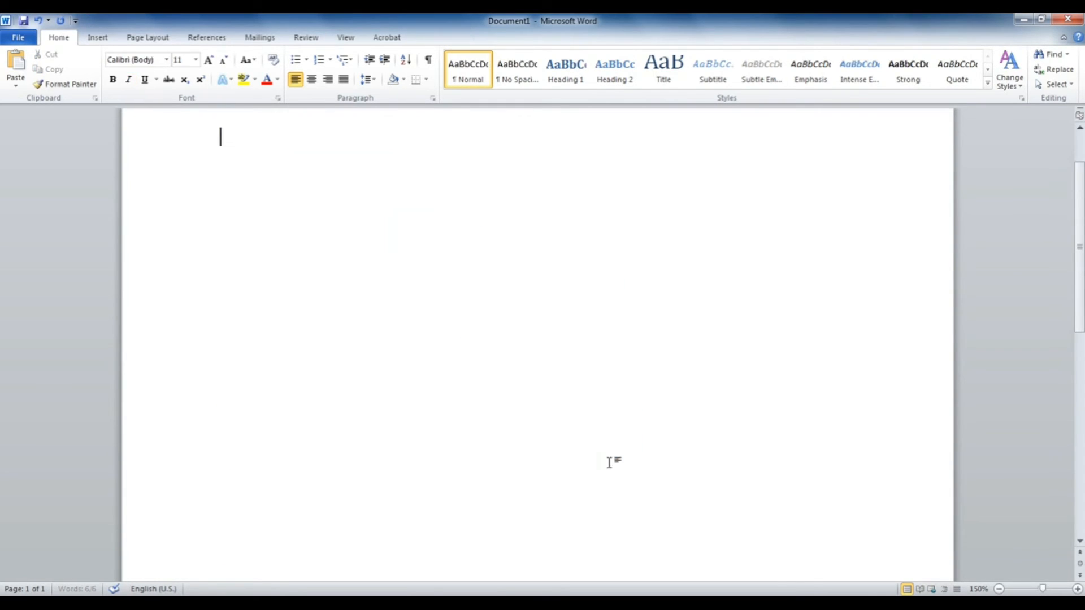
# Step: Create the new blank document Document3 and view the Insert tab
pyautogui.hotkey('ctrl', 'n')
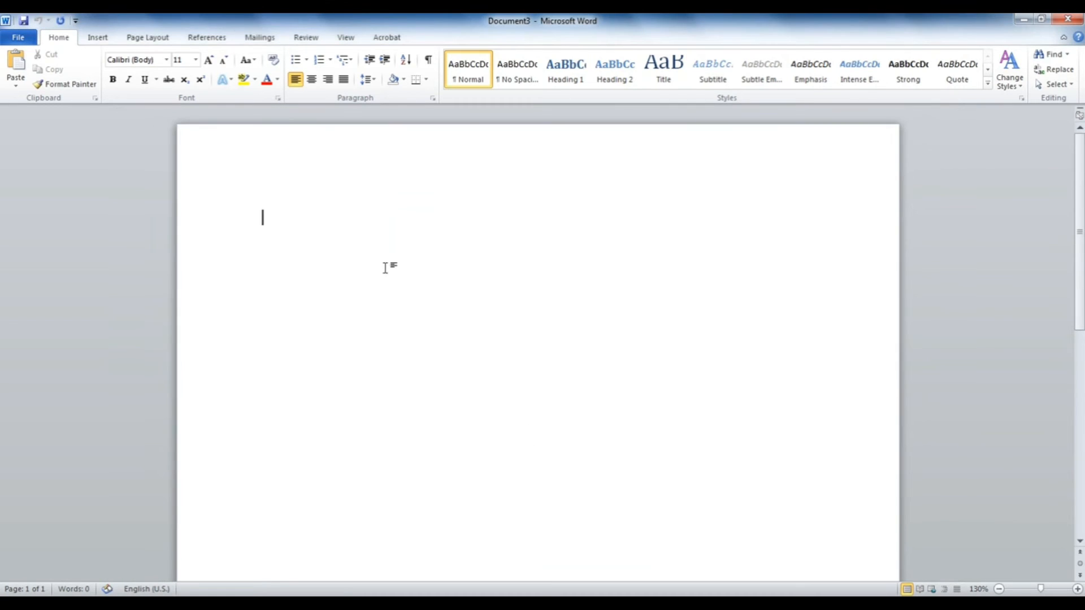
pyautogui.click(108, 37)
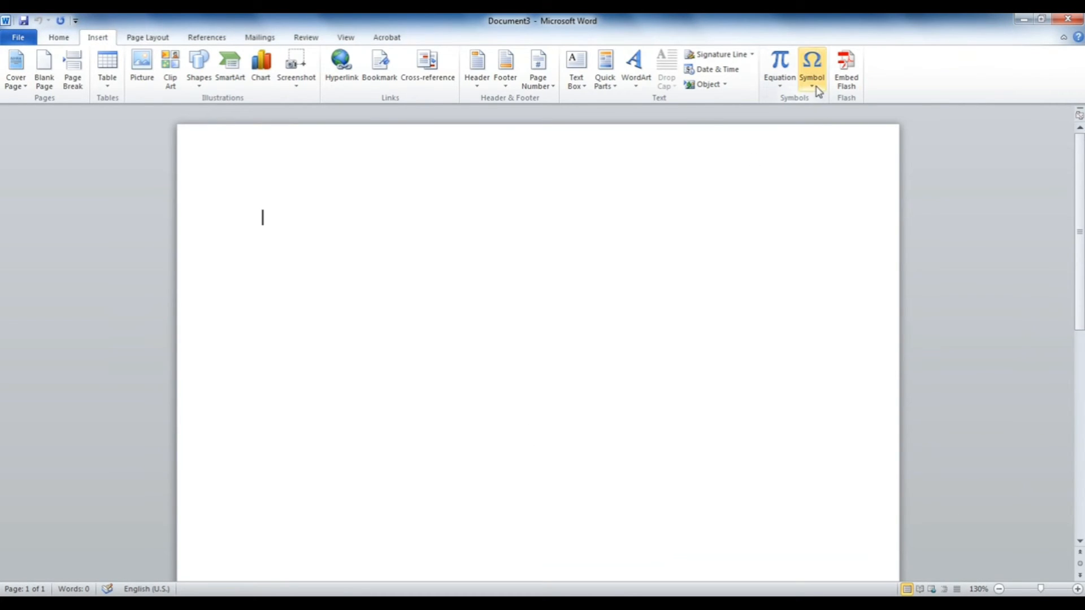
pyautogui.click(392, 372)
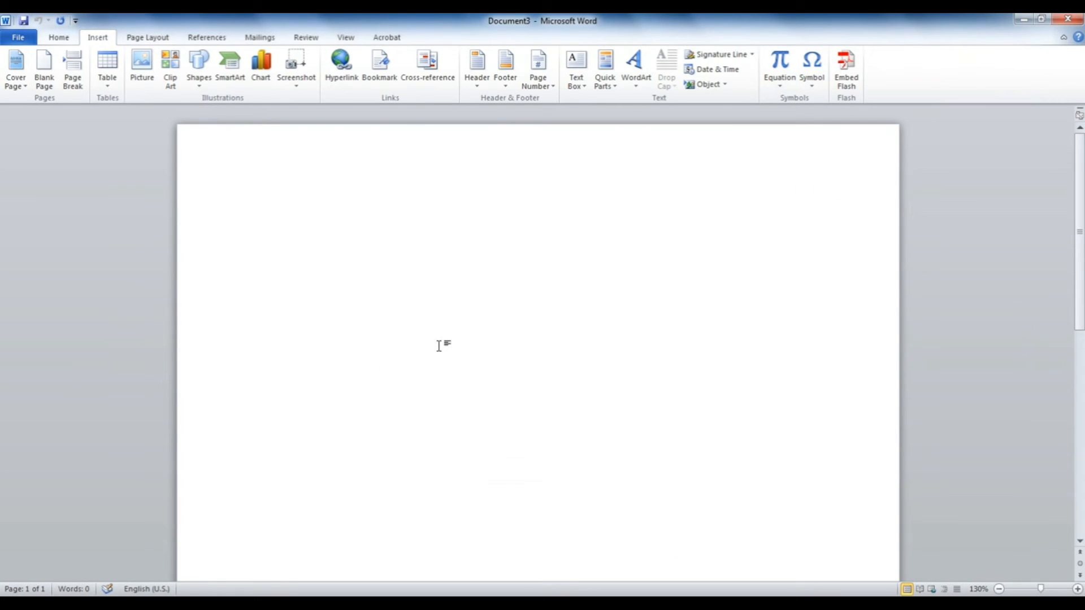
# Step: Open the Symbol dialog with Alt+I, S twice, cancelling it each time
pyautogui.hotkey('alt', 'i')
pyautogui.press('s')
pyautogui.click(690, 418)
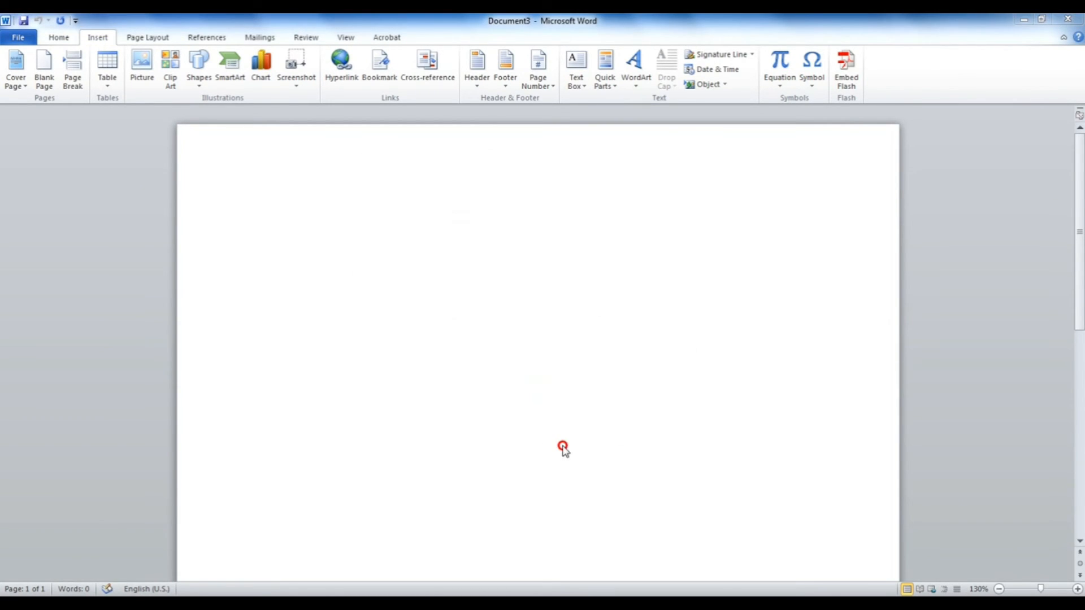
pyautogui.hotkey('alt', 'i')
pyautogui.press('s')
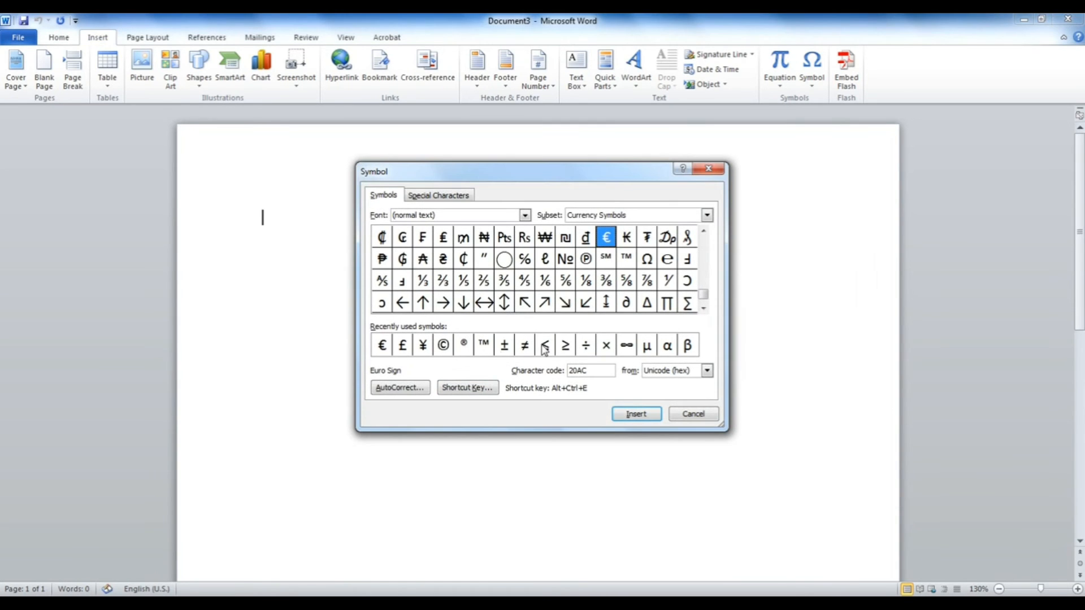
pyautogui.click(708, 168)
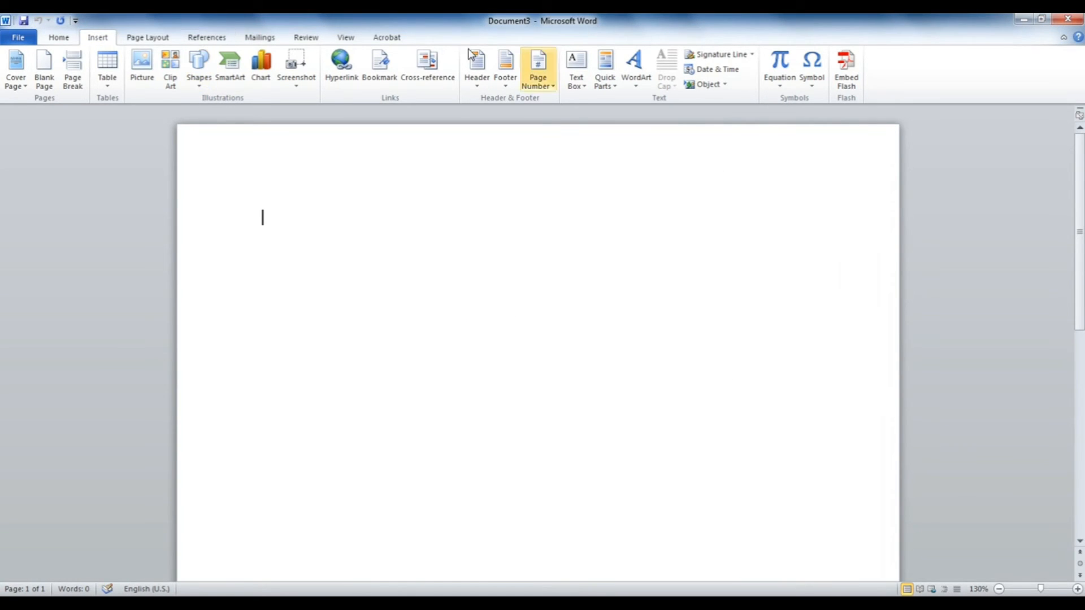
# Step: Open More Symbols and switch the Symbol dialog's font to Wingdings
pyautogui.click(812, 88)
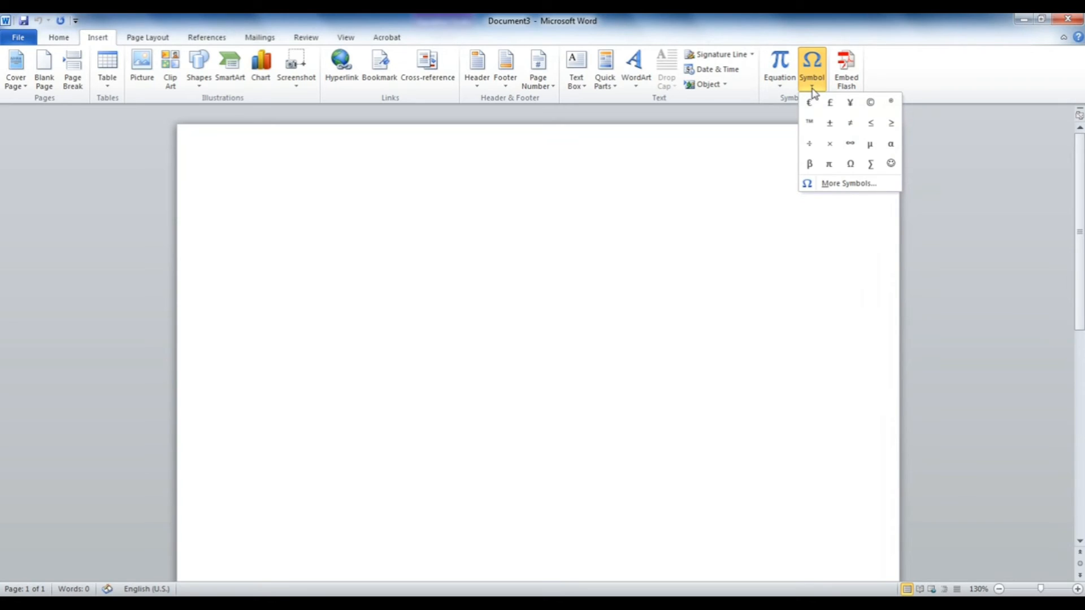
pyautogui.click(851, 185)
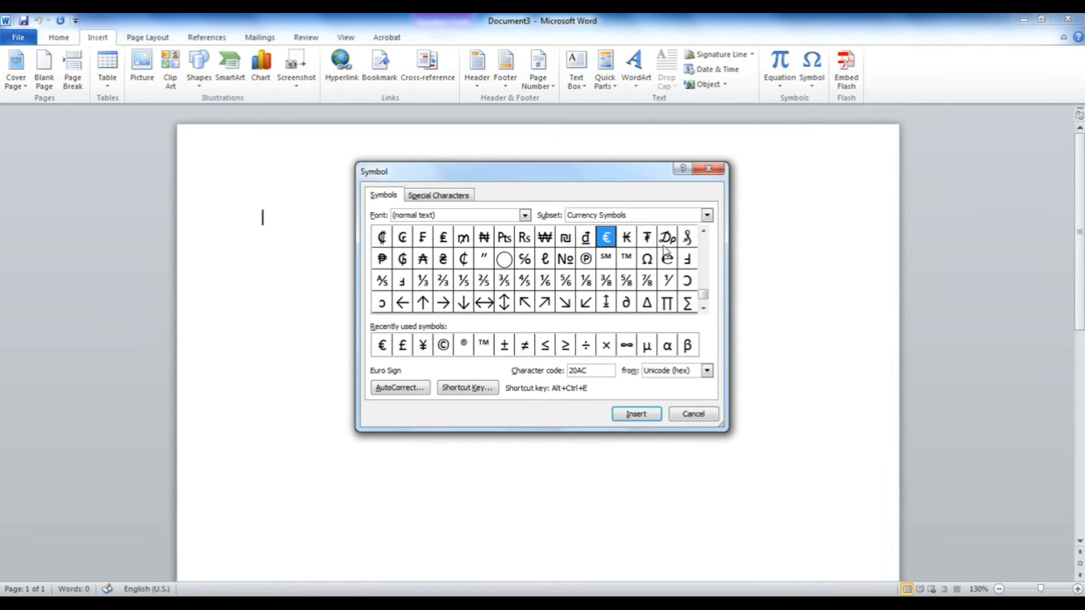
pyautogui.moveTo(704, 294); pyautogui.dragTo(705, 238)
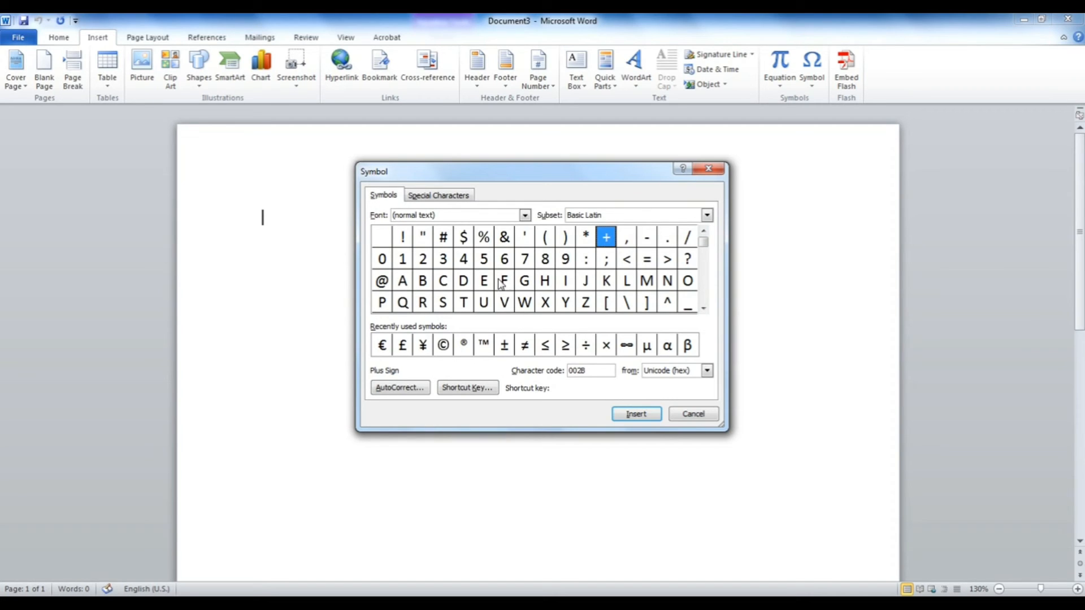
pyautogui.moveTo(469, 215); pyautogui.dragTo(365, 225)
pyautogui.write('w')
pyautogui.press('BackSpace')
pyautogui.write('ngs')
pyautogui.press('Return')
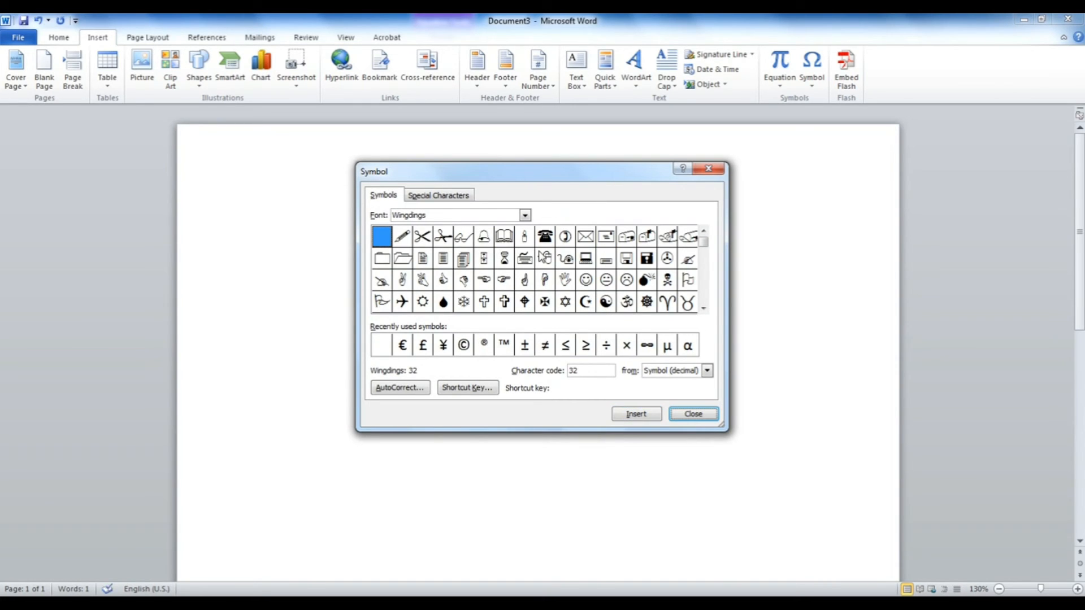
# Step: Insert the Wingdings open-book and check mark symbols into the document
pyautogui.moveTo(704, 242)
pyautogui.mouseDown()
pyautogui.moveTo(706, 306)
pyautogui.moveTo(704, 243)
pyautogui.mouseUp()
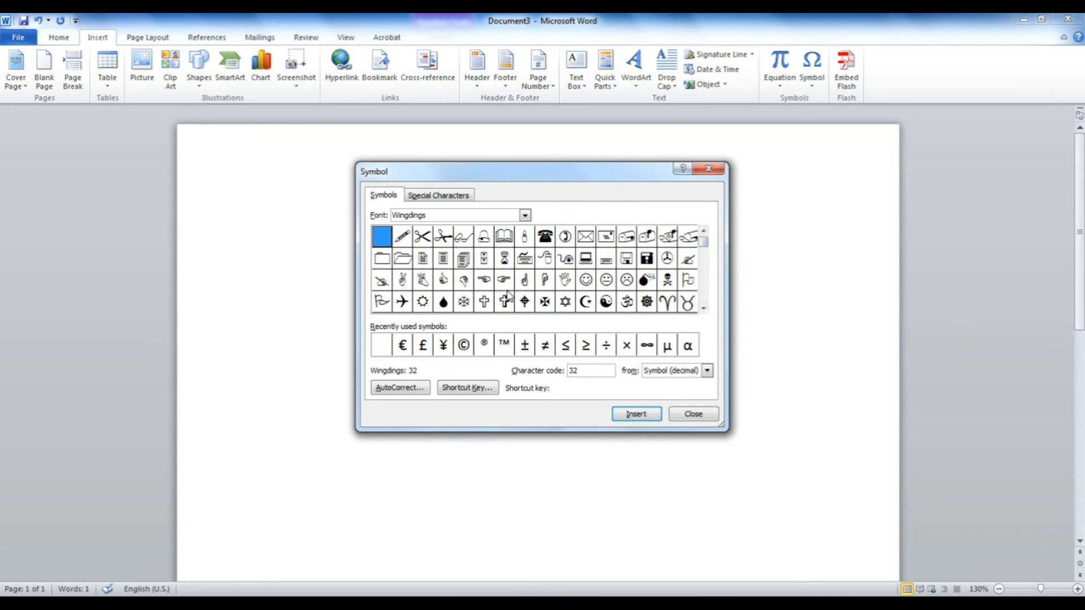
pyautogui.click(509, 237)
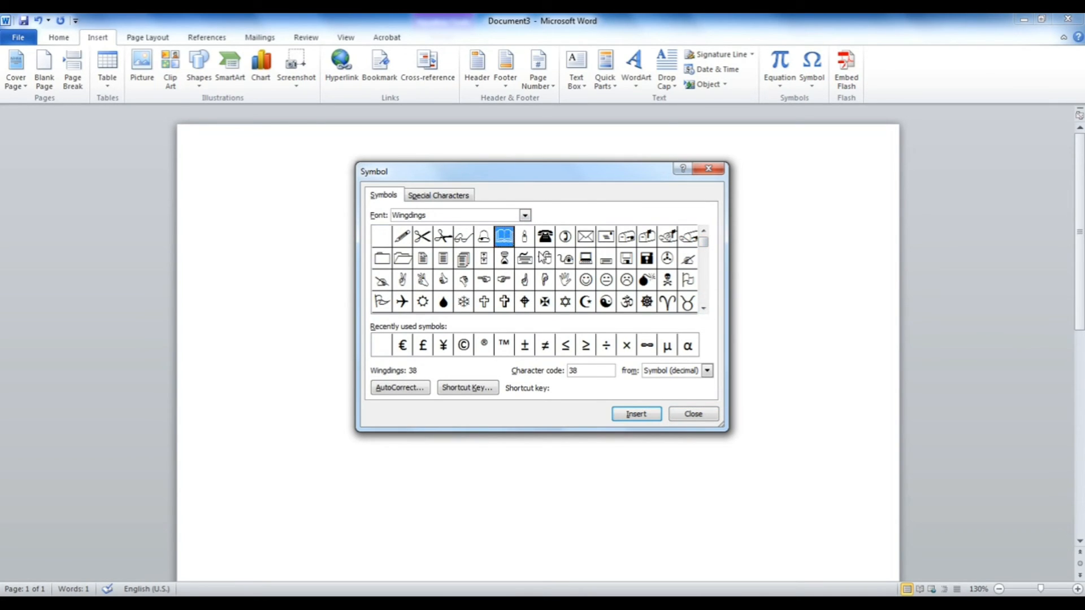
pyautogui.click(638, 420)
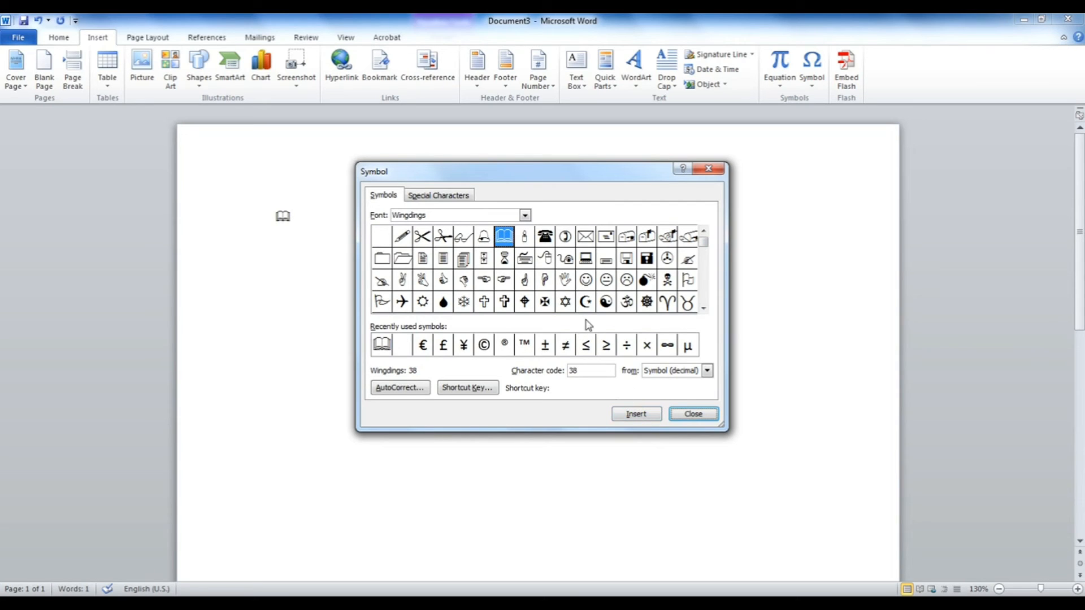
pyautogui.click(546, 241)
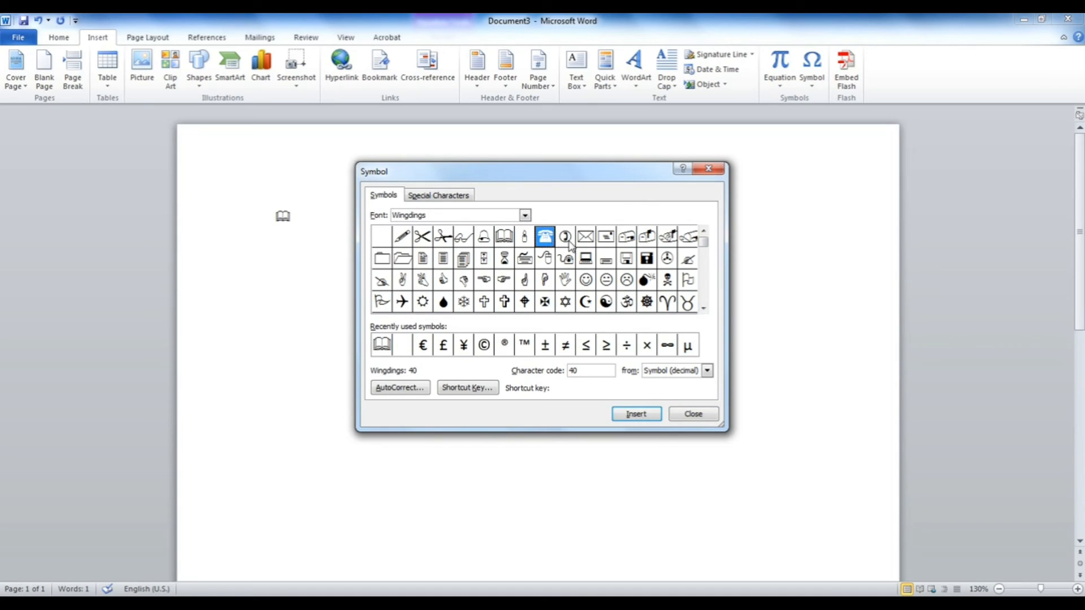
pyautogui.click(568, 245)
pyautogui.click(586, 261)
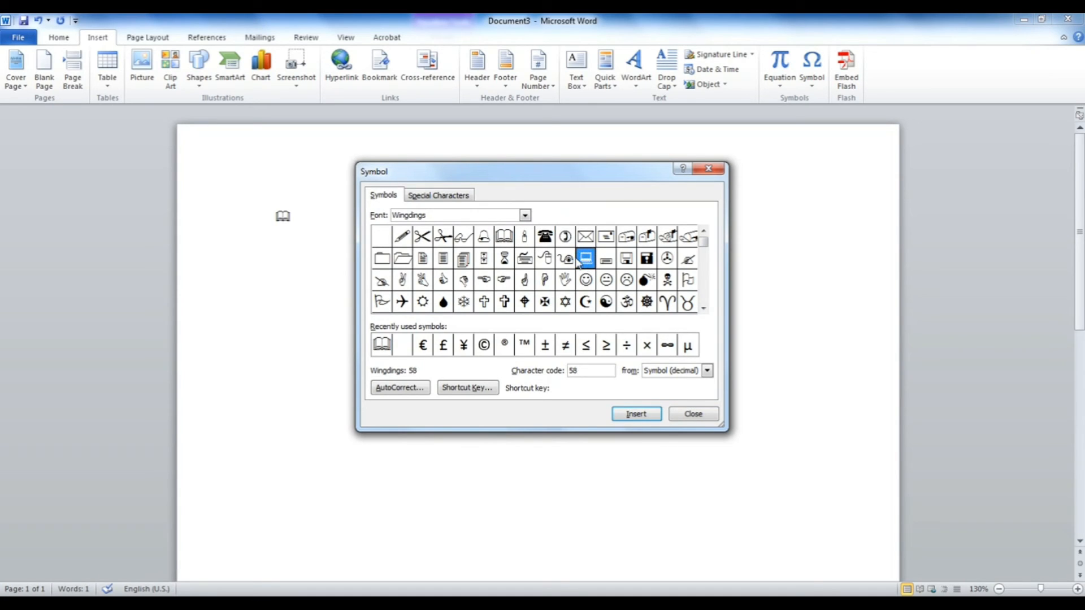
pyautogui.click(386, 283)
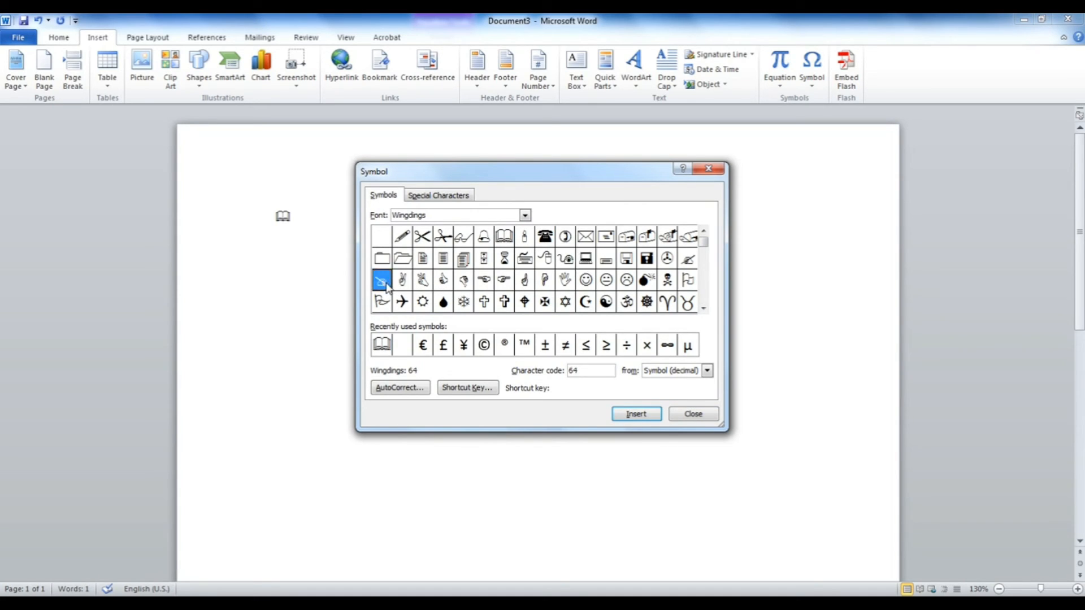
pyautogui.click(705, 310)
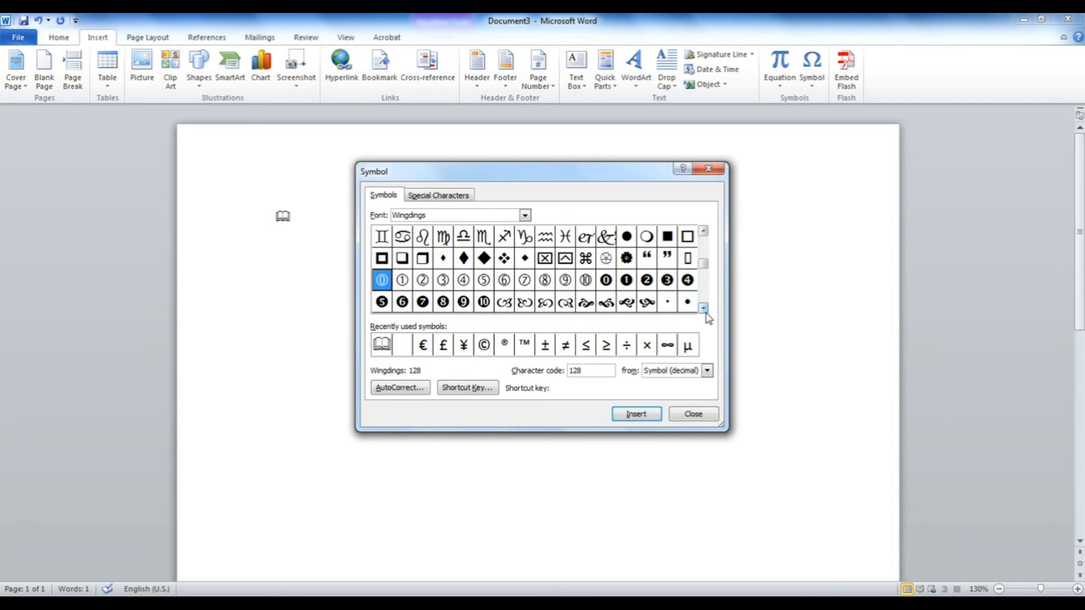
pyautogui.click(704, 310)
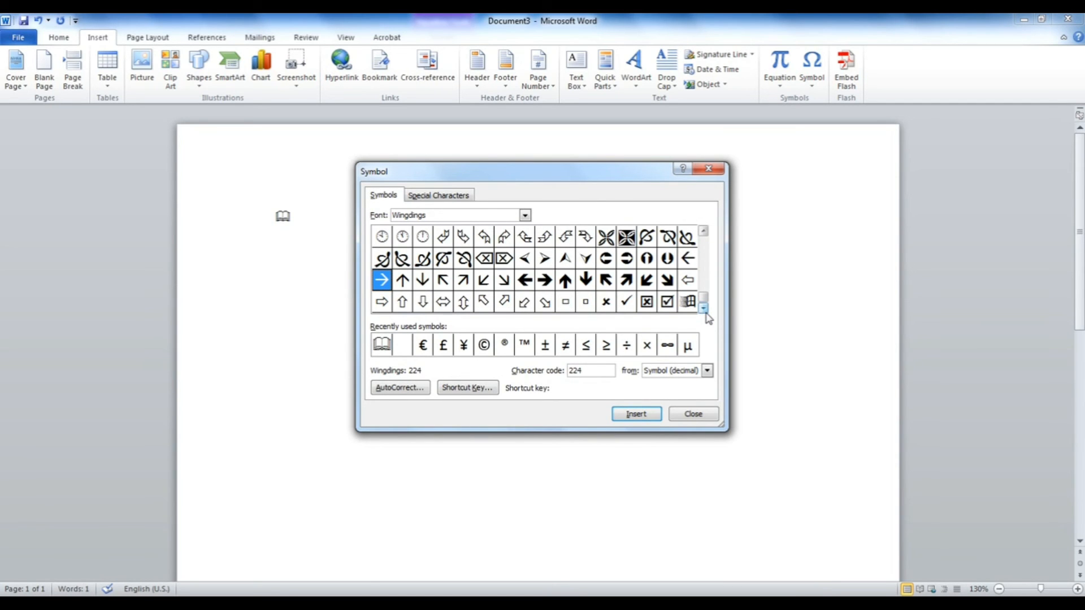
pyautogui.click(625, 301)
pyautogui.click(641, 414)
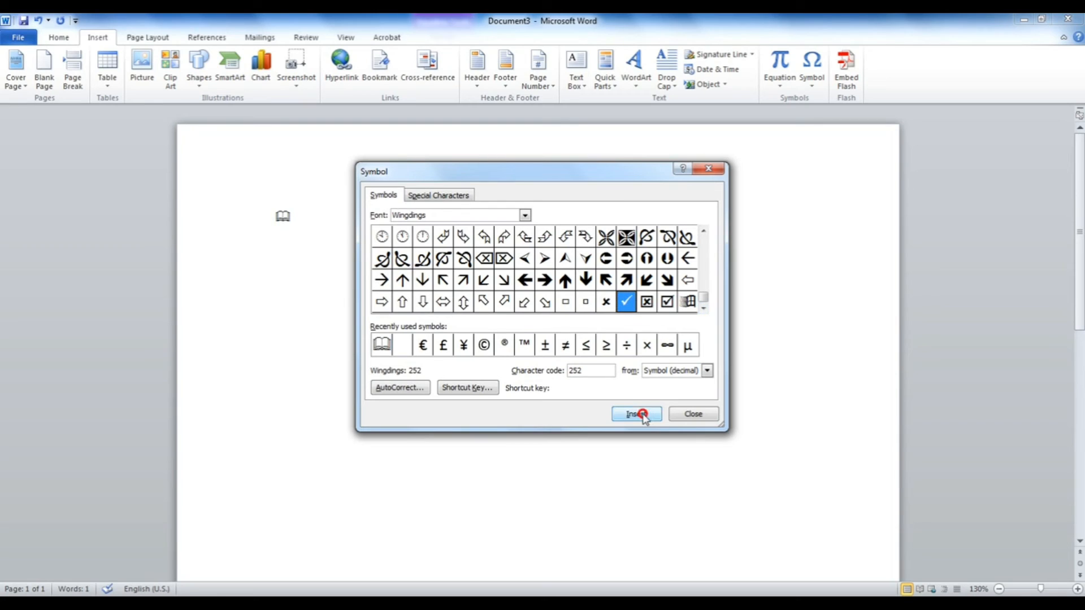
# Step: Insert the boxed check mark and the Wingdings code 41 symbol, then close the dialog
pyautogui.click(667, 301)
pyautogui.click(636, 414)
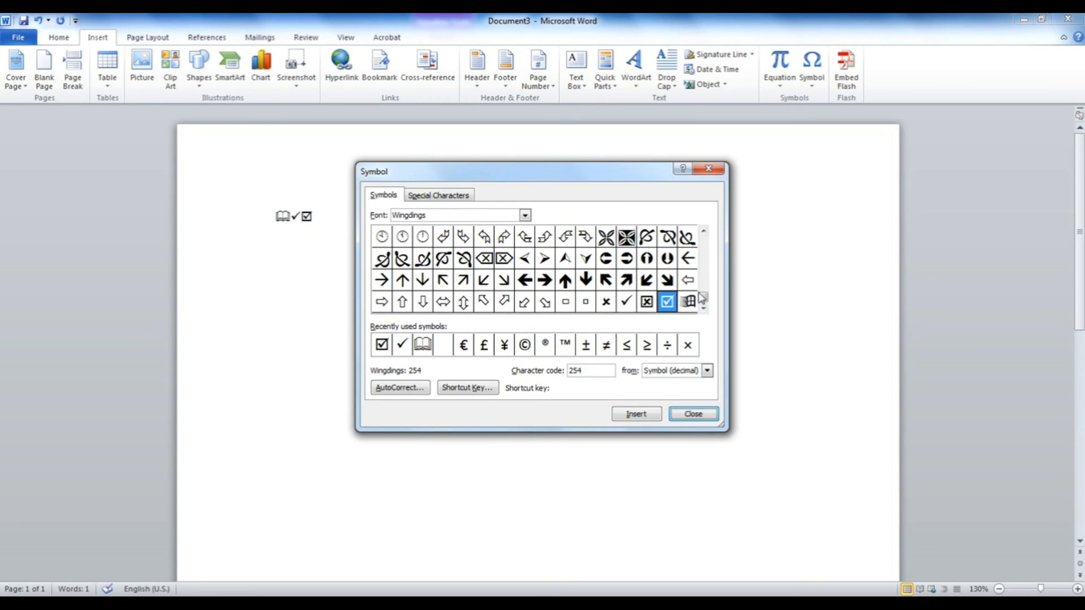
pyautogui.moveTo(702, 298); pyautogui.dragTo(702, 226)
pyautogui.click(565, 237)
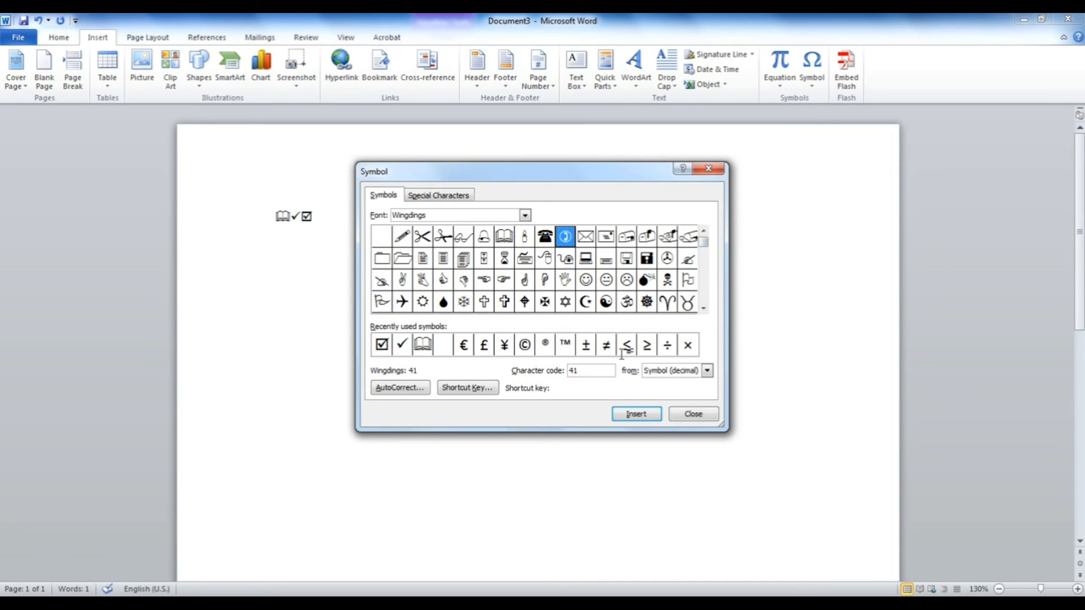
pyautogui.click(639, 416)
pyautogui.click(692, 415)
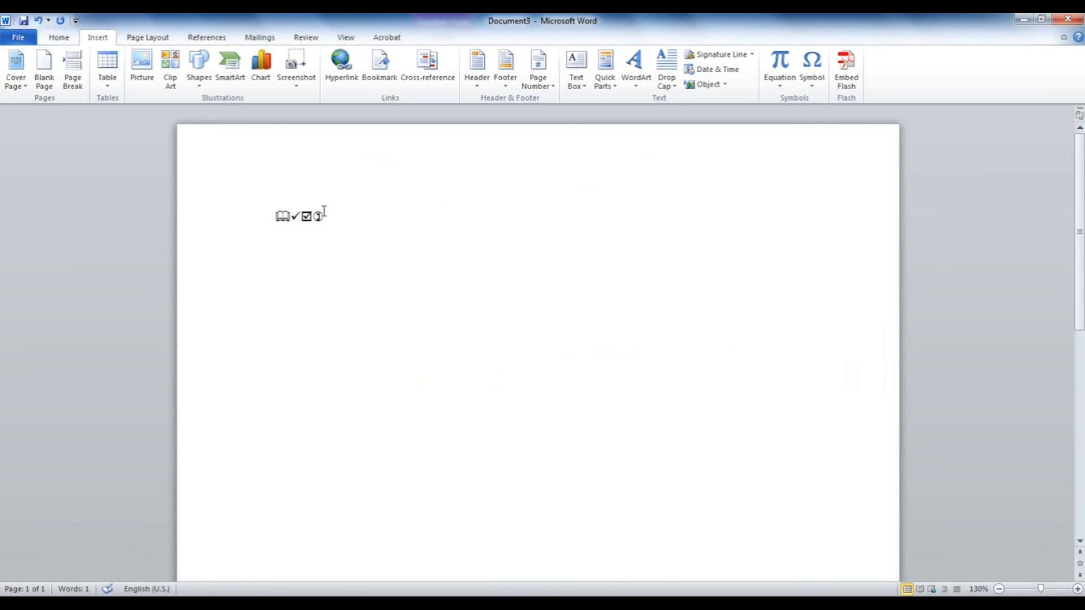
# Step: Delete the leading symbols, type a phone number after the code 41 symbol, then delete the line
pyautogui.moveTo(313, 217); pyautogui.dragTo(256, 221)
pyautogui.press('Delete')
pyautogui.click(295, 218)
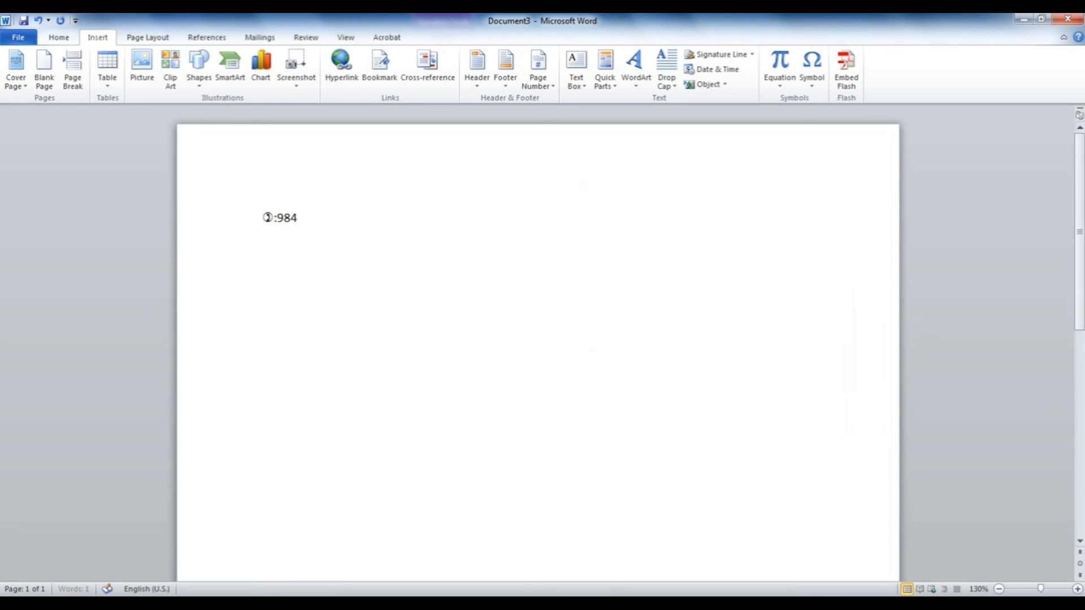
pyautogui.moveTo(366, 224); pyautogui.dragTo(243, 221)
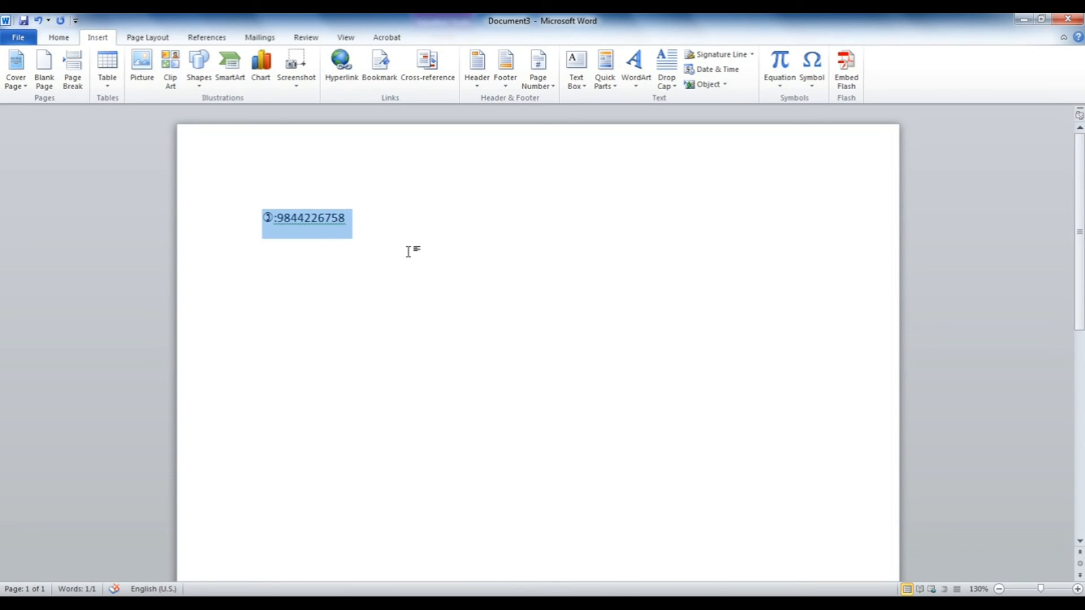
pyautogui.press('Delete')
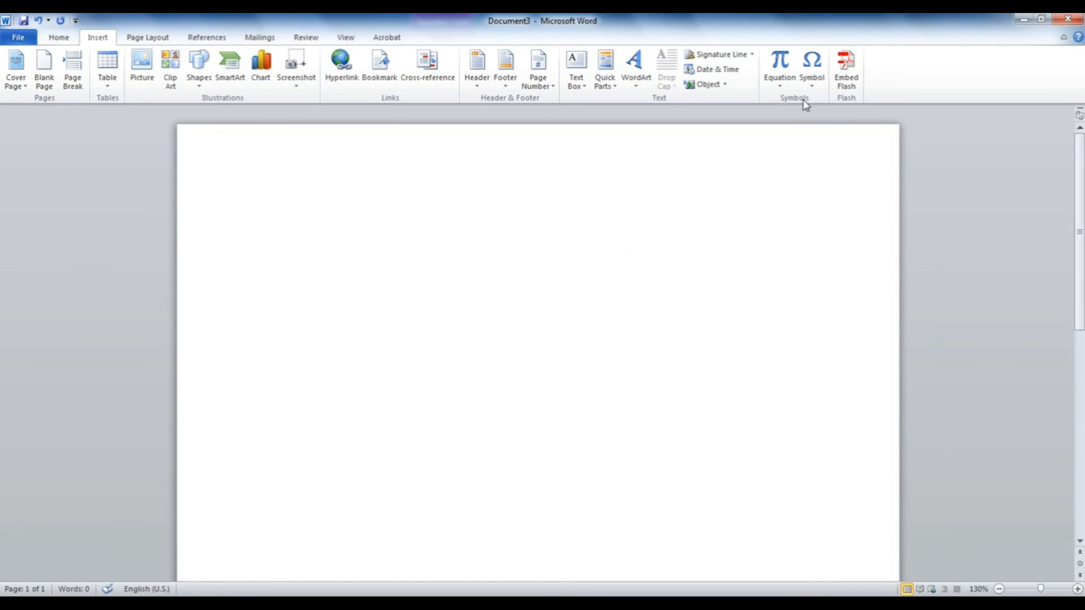
# Step: Assign the shortcut Alt+Ctrl+B to the Wingdings open-book symbol (code 38)
pyautogui.click(808, 89)
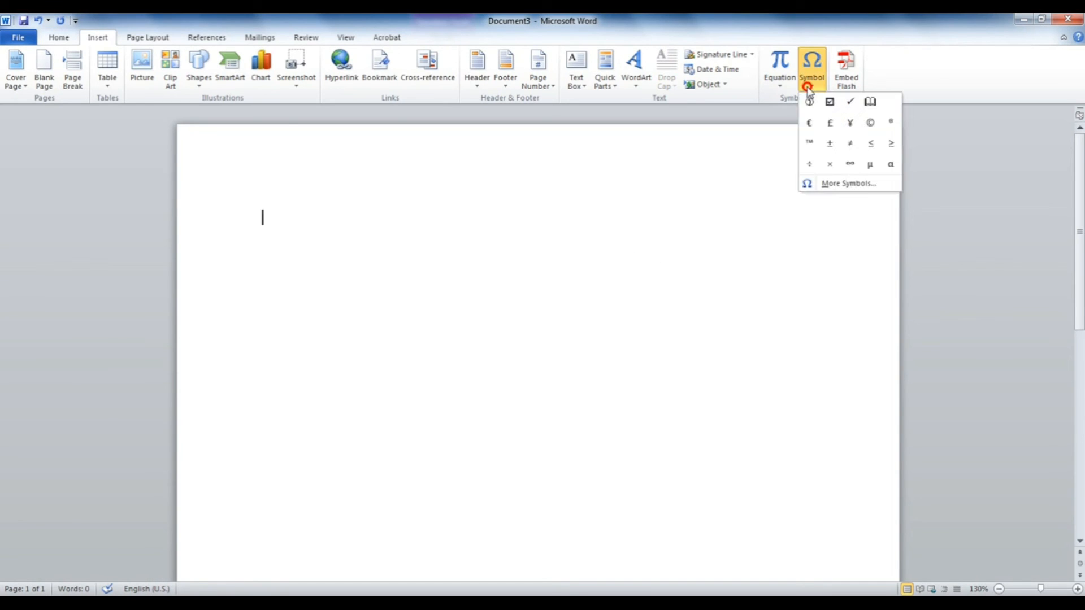
pyautogui.click(833, 181)
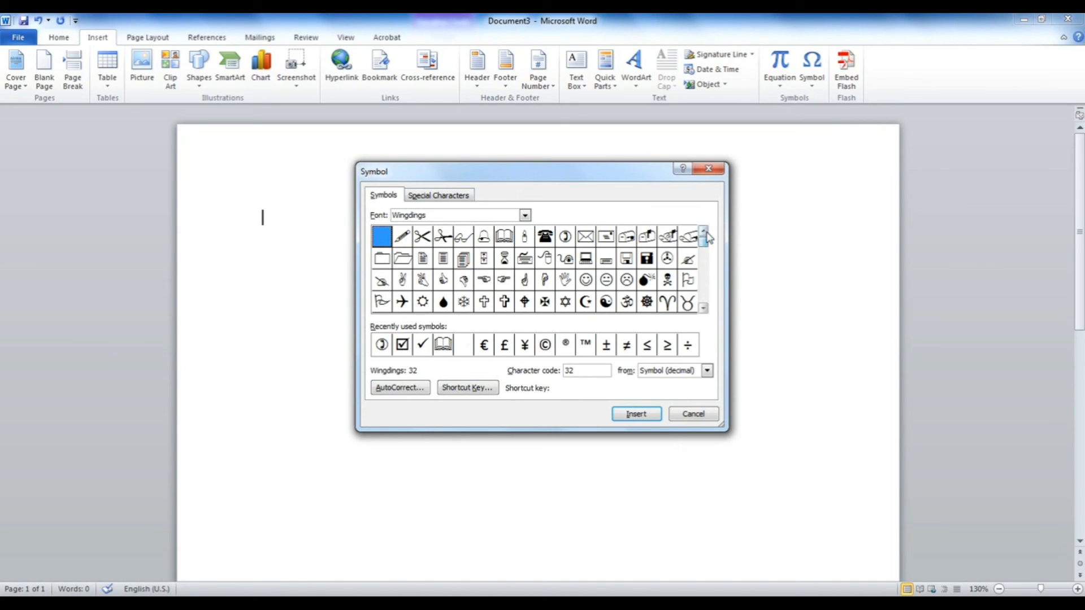
pyautogui.click(504, 240)
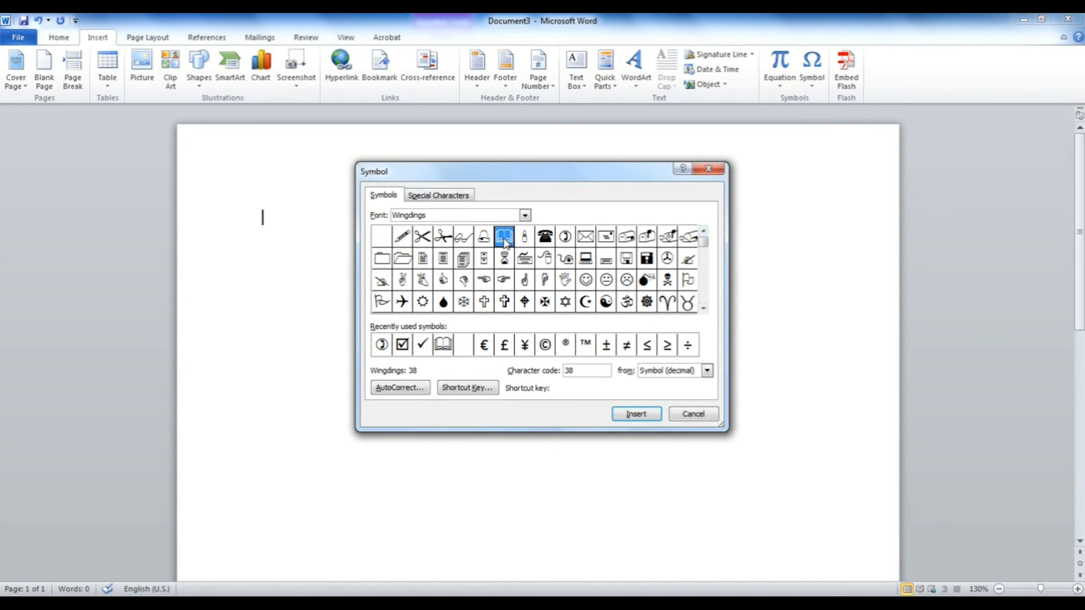
pyautogui.click(482, 389)
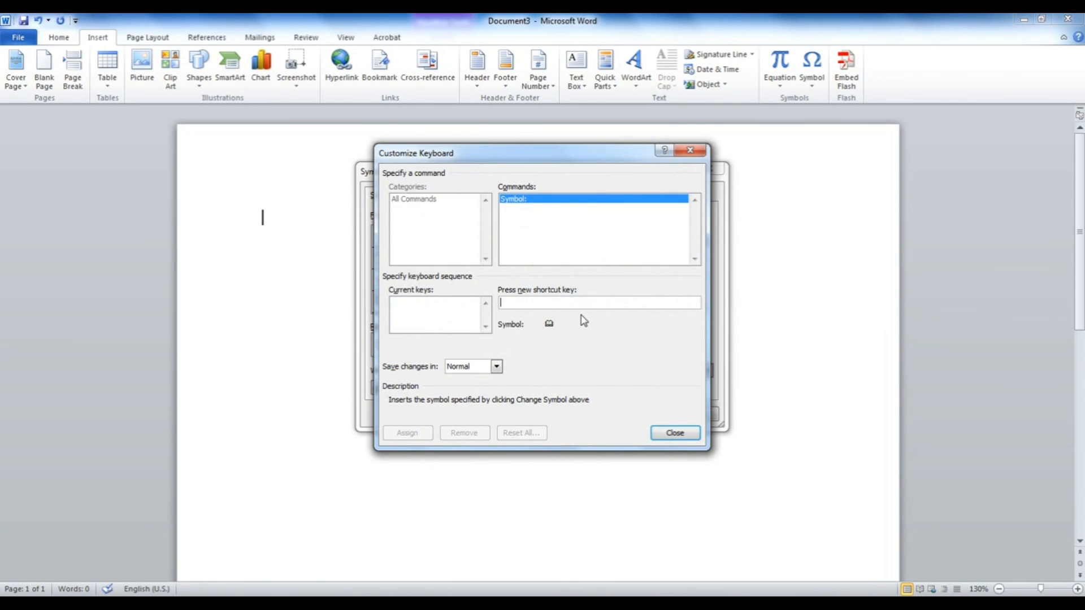
pyautogui.hotkey('ctrl', 'alt', 'b')
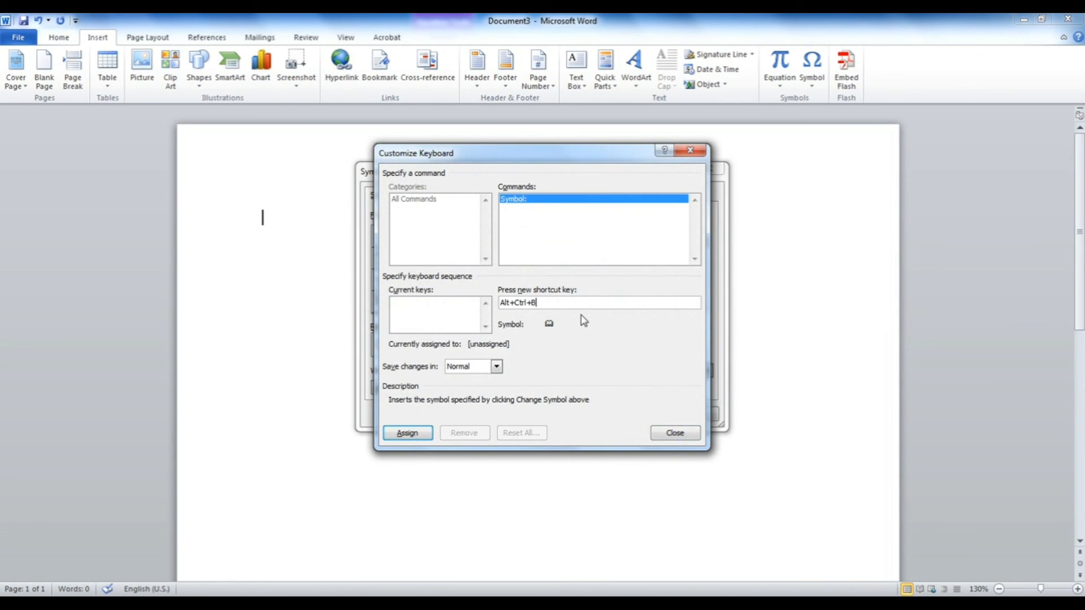
pyautogui.click(408, 433)
pyautogui.click(673, 433)
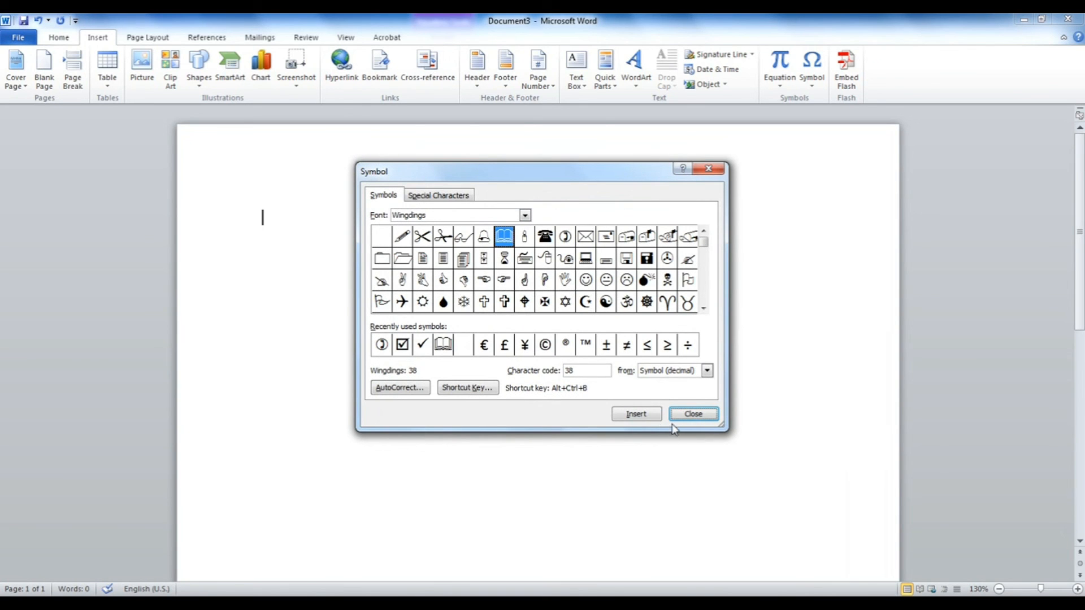
pyautogui.click(684, 417)
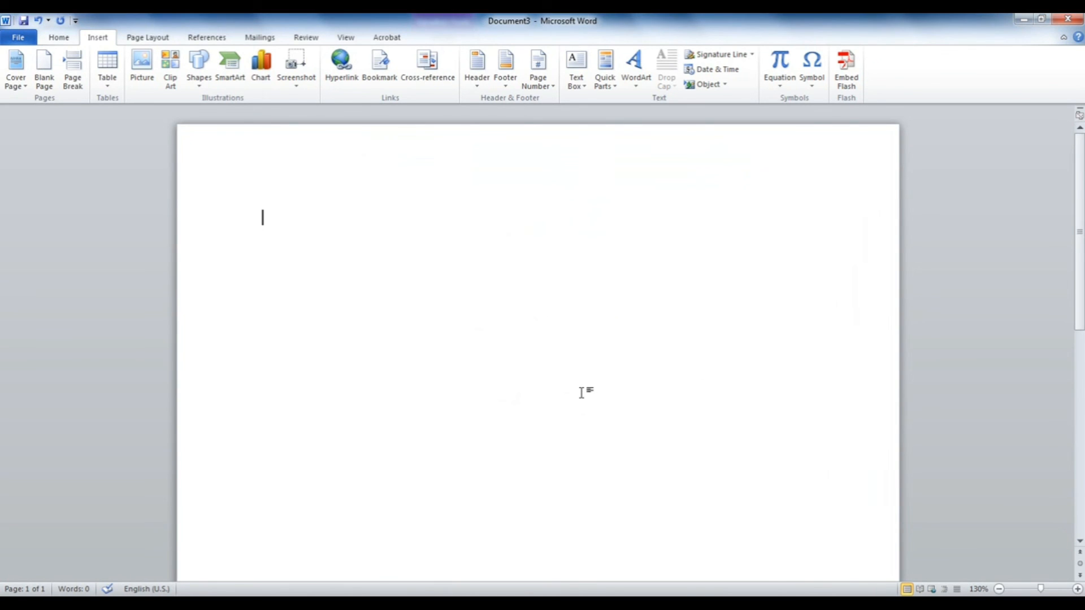
# Step: Test Alt+Ctrl+B by inserting three book symbols on separate lines, then delete them
pyautogui.hotkey('ctrl', 'alt', 'b')
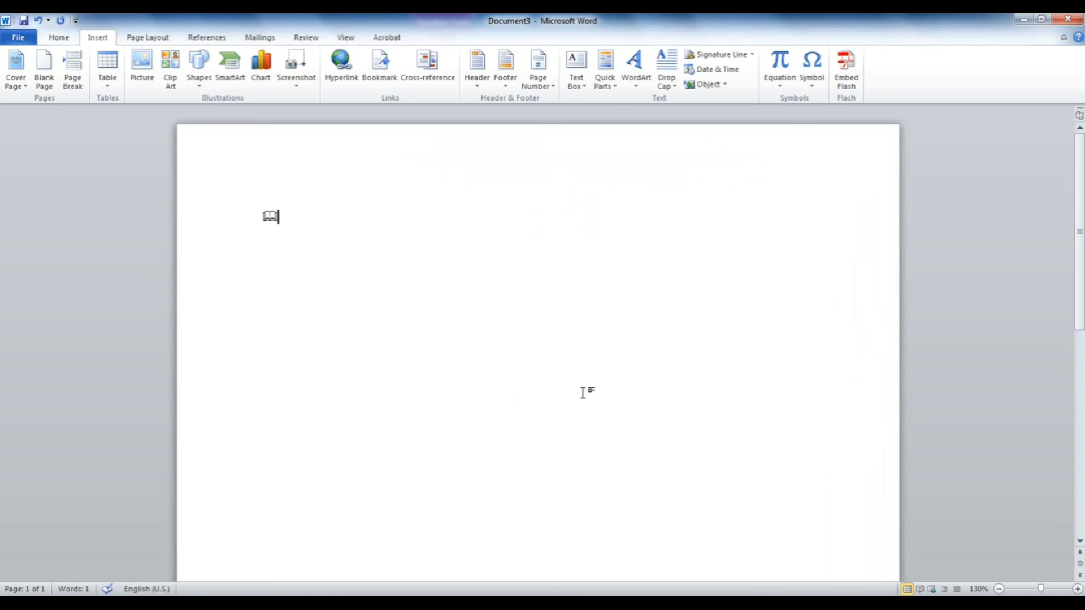
pyautogui.press('Return')
pyautogui.hotkey('ctrl', 'alt', 'b')
pyautogui.press('Return')
pyautogui.hotkey('ctrl', 'alt', 'b')
pyautogui.hotkey('ctrl', 'a')
pyautogui.press('Delete')
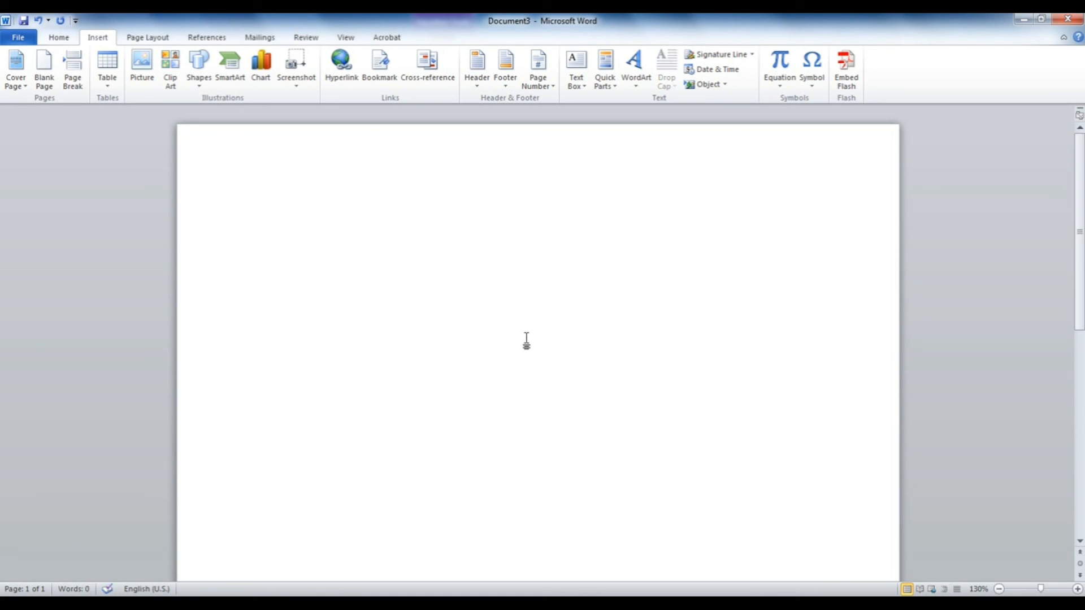
# Step: Type ™, ®, ® , © and © on separate lines using Alt+Ctrl+T and (tm), (r), (c)
pyautogui.hotkey('ctrl', 'alt', 't')
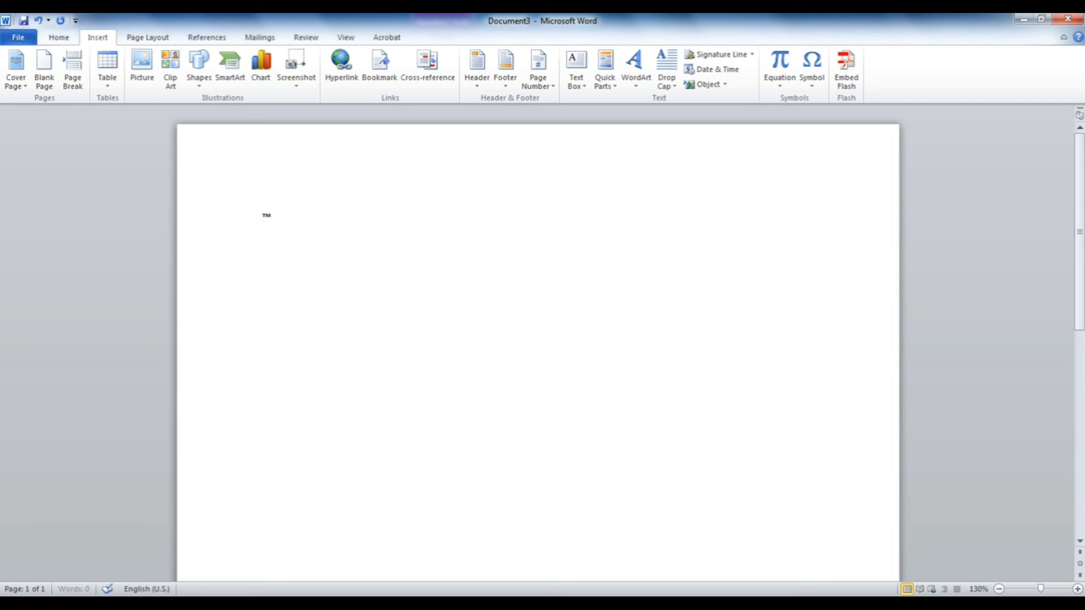
pyautogui.press('Return')
pyautogui.scroll(4, 325, 326)
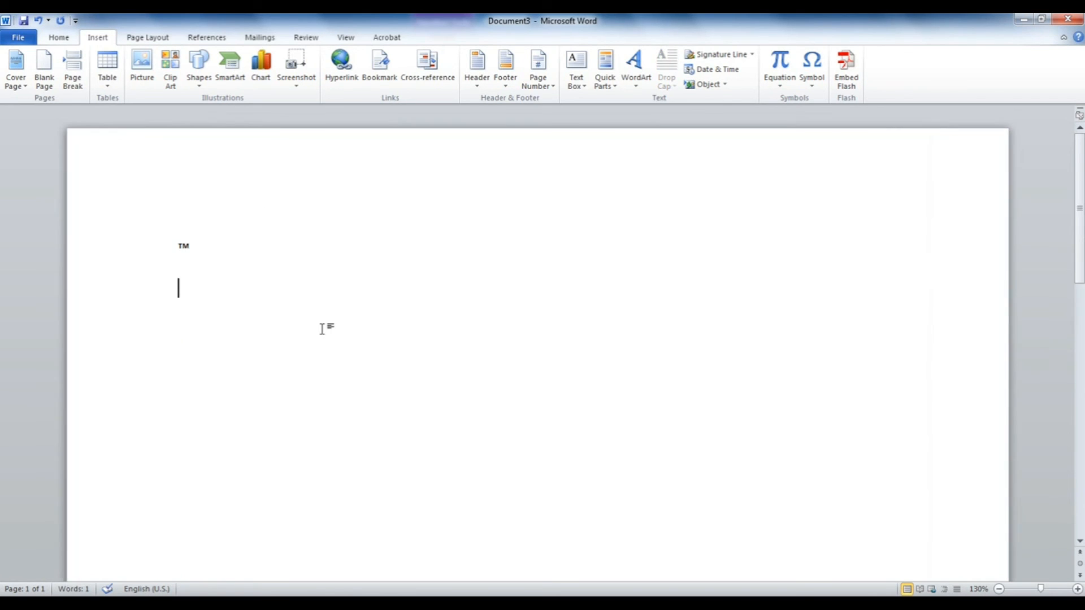
pyautogui.write('(')
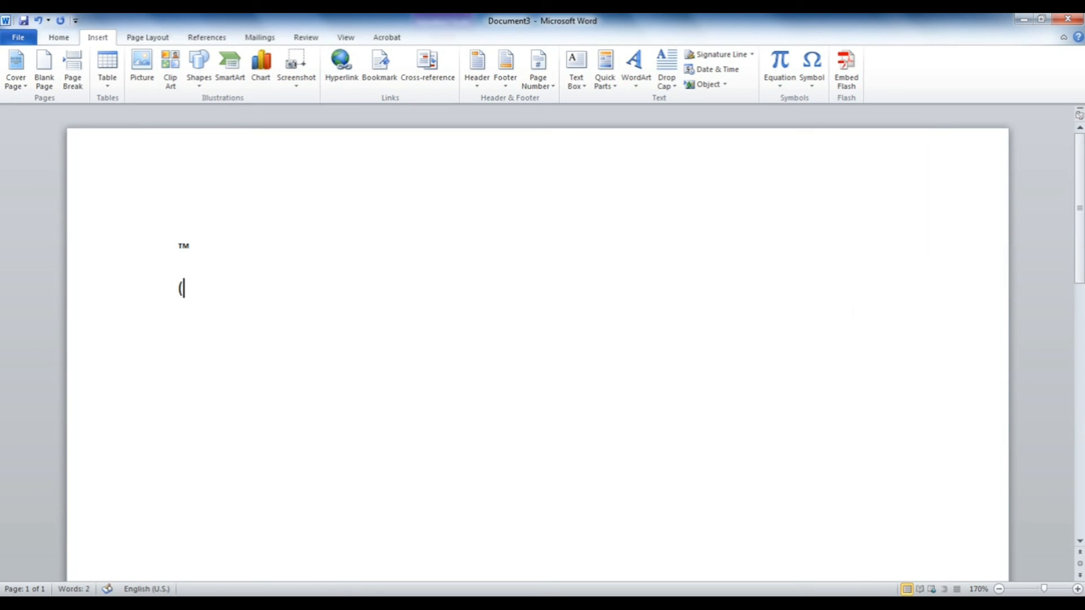
pyautogui.write('tm)')
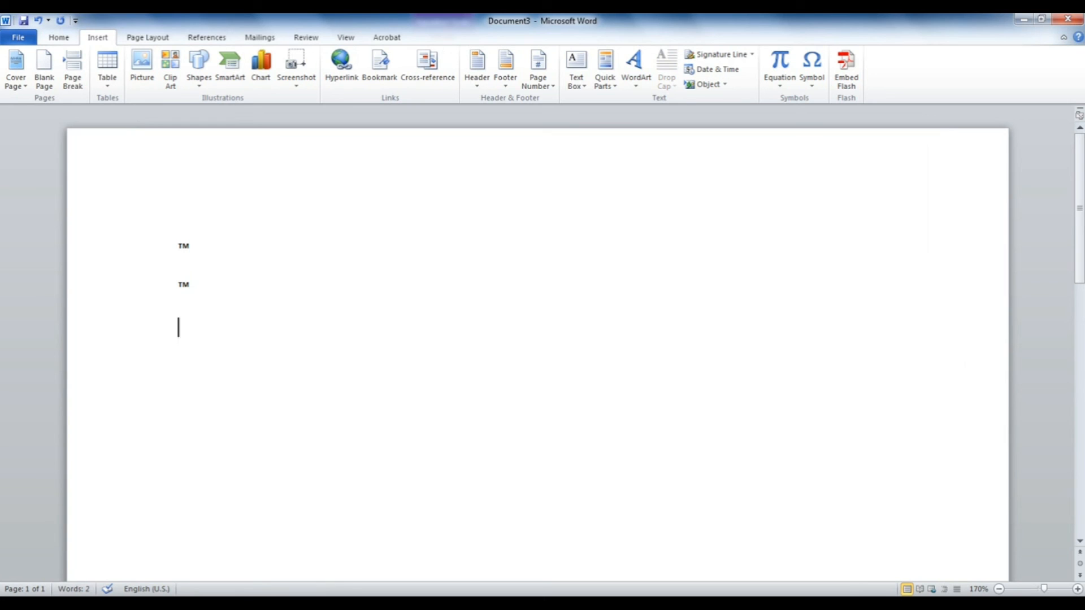
pyautogui.write('(r)')
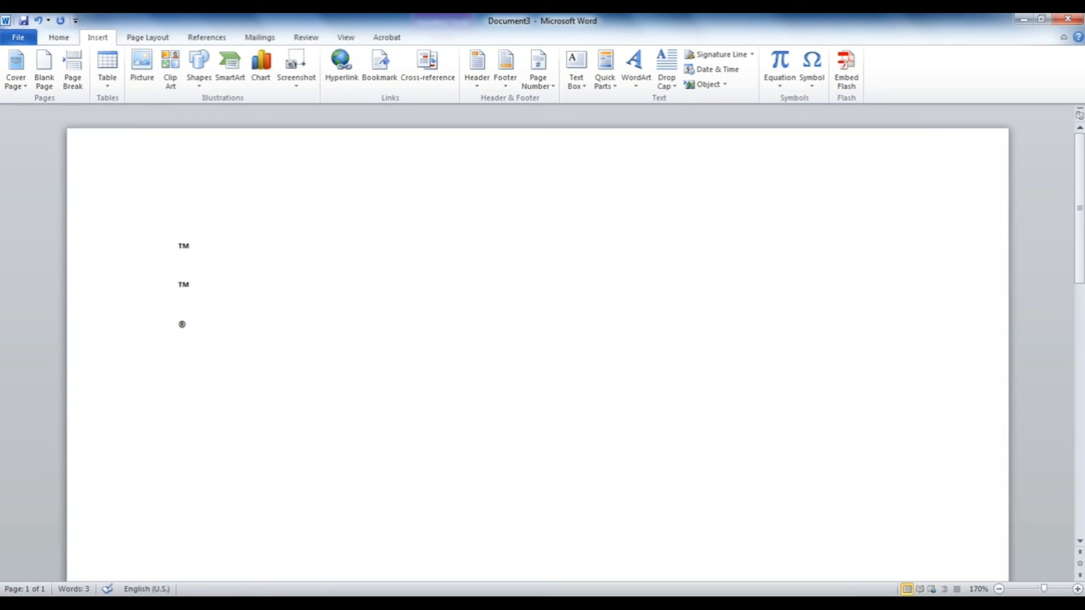
pyautogui.press('Return')
pyautogui.write('(r)')
pyautogui.press('Return')
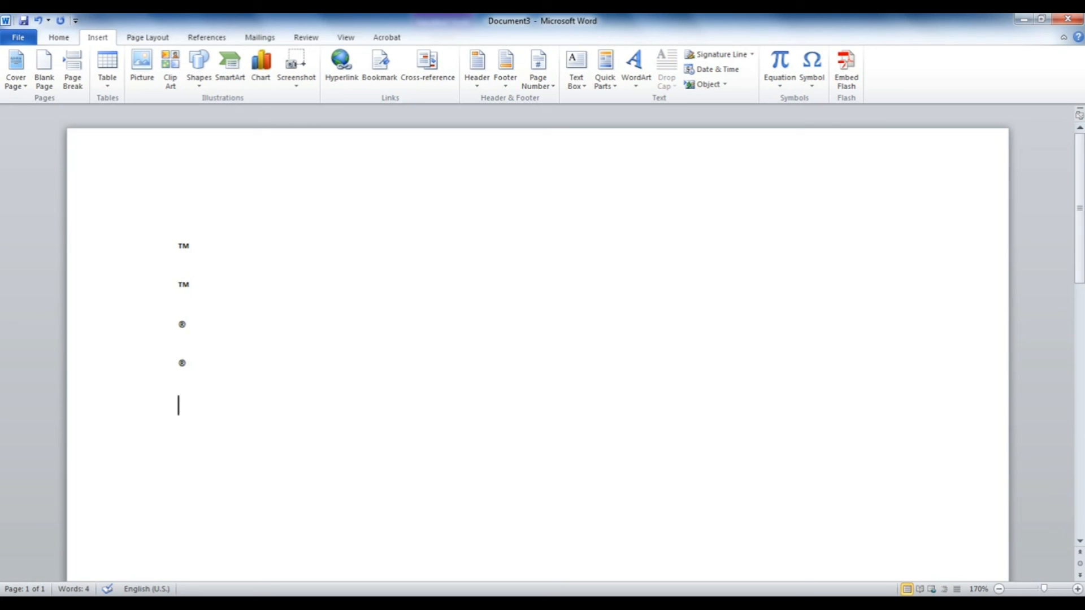
pyautogui.write('(c)')
pyautogui.press('Return')
pyautogui.write('(c)')
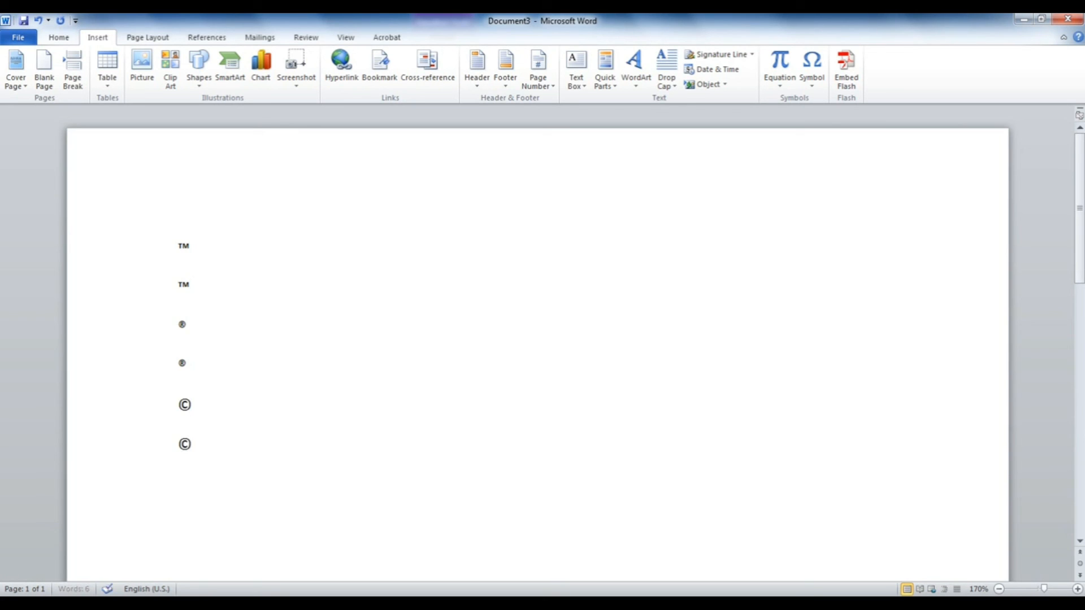
# Step: Select all six symbol lines
pyautogui.moveTo(275, 489); pyautogui.dragTo(158, 187)
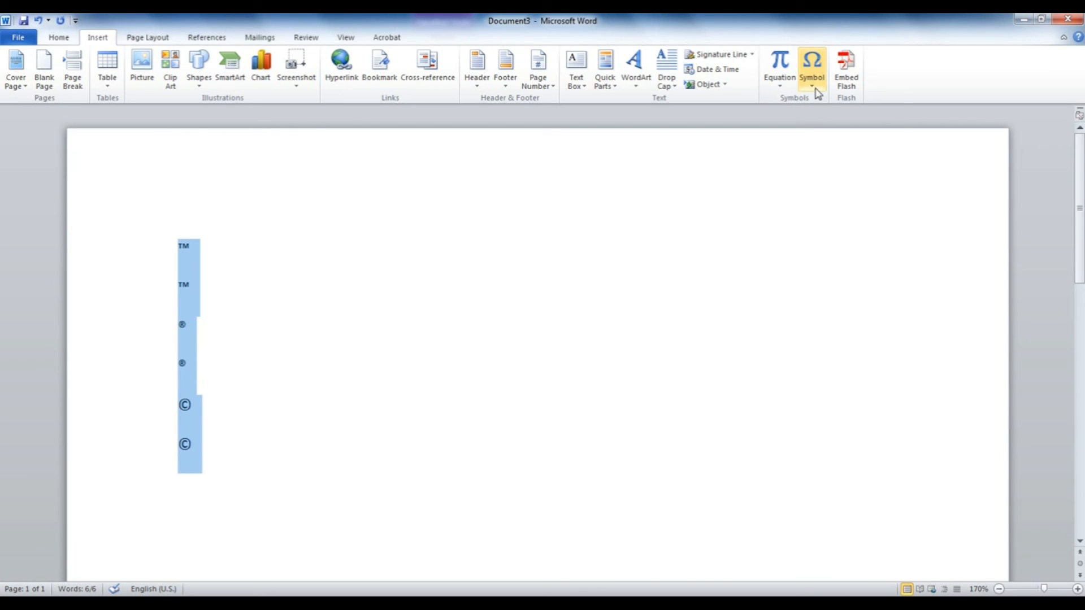
pyautogui.click(814, 90)
pyautogui.click(402, 317)
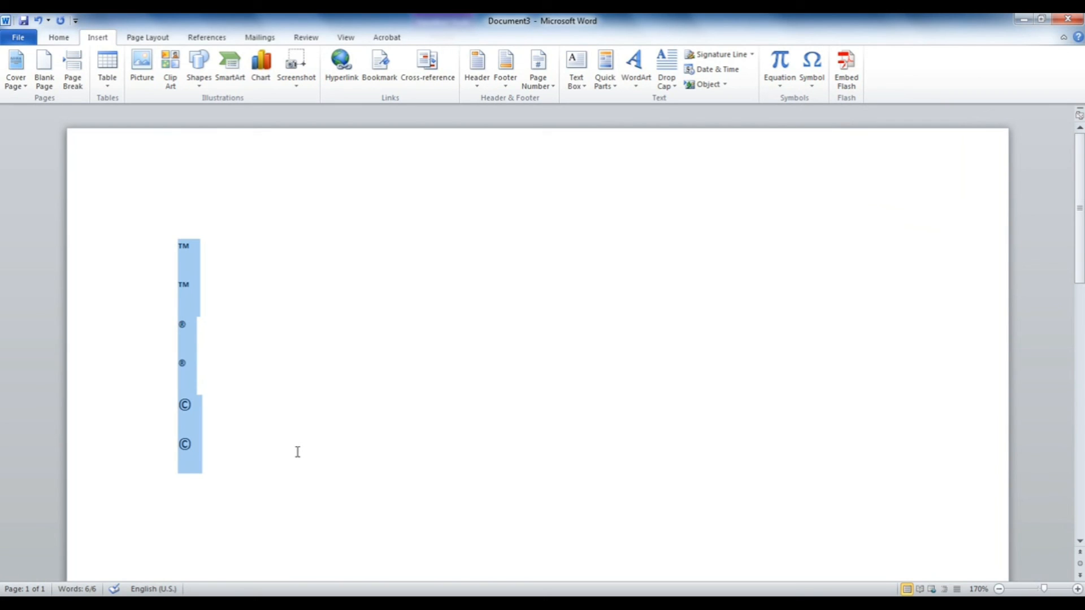
pyautogui.click(467, 344)
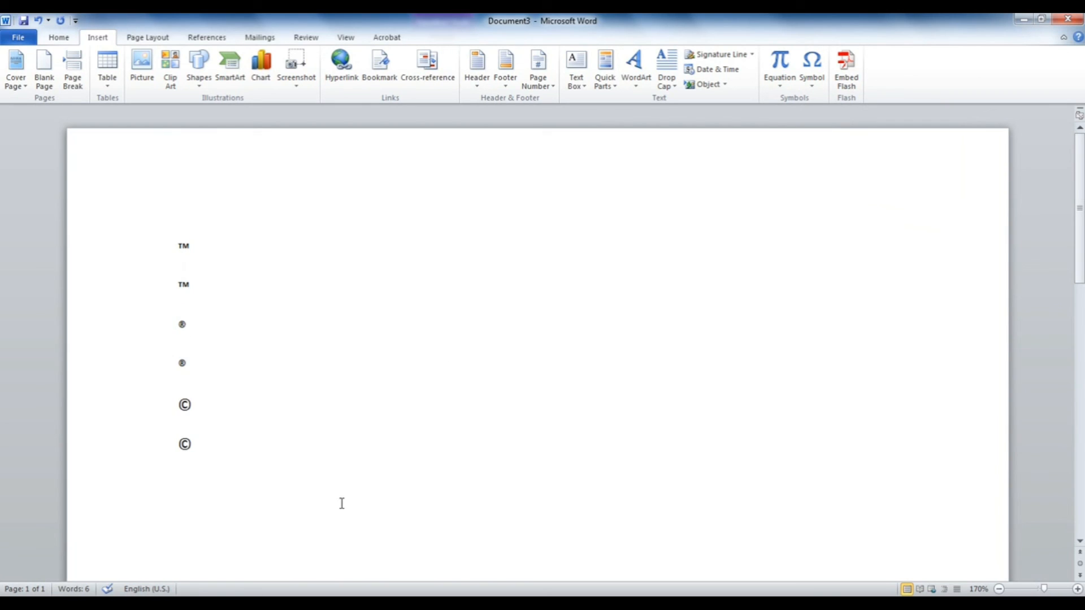
pyautogui.moveTo(303, 508); pyautogui.dragTo(148, 206)
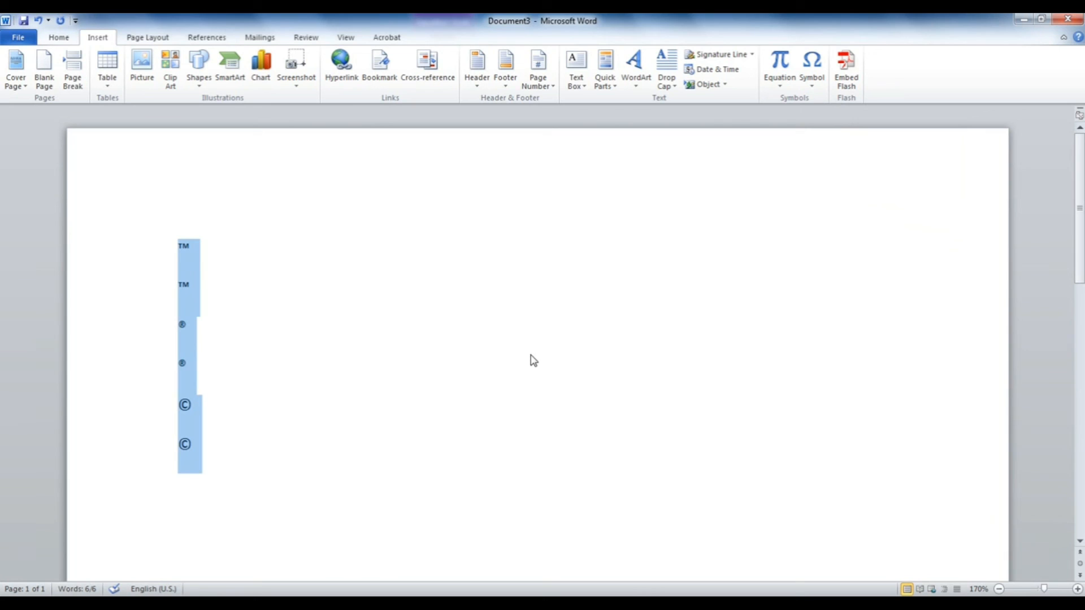